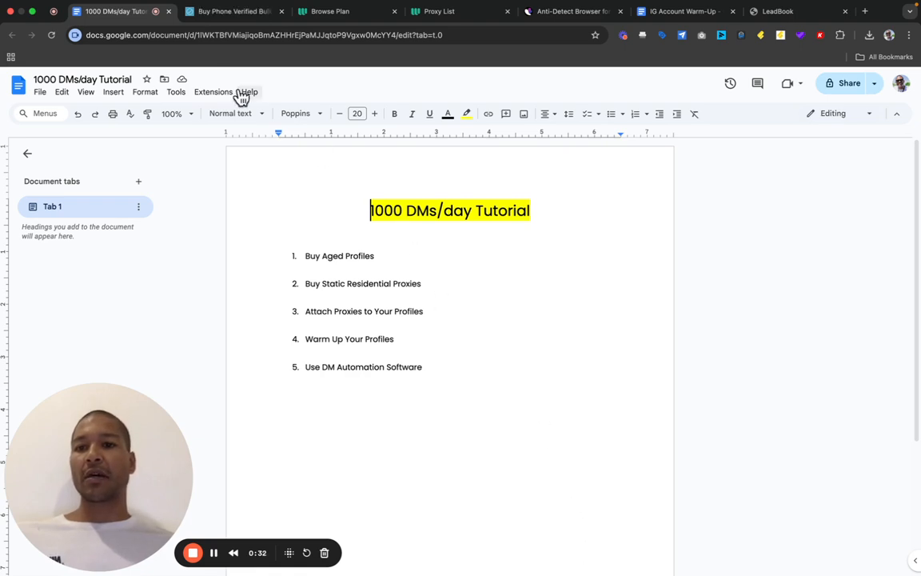
- Switch to the bulkaccountsbuy.com tab to see its iCloud, Gmail and LinkedIn account packages
{"action": "left_click", "coordinate": [235, 16]}
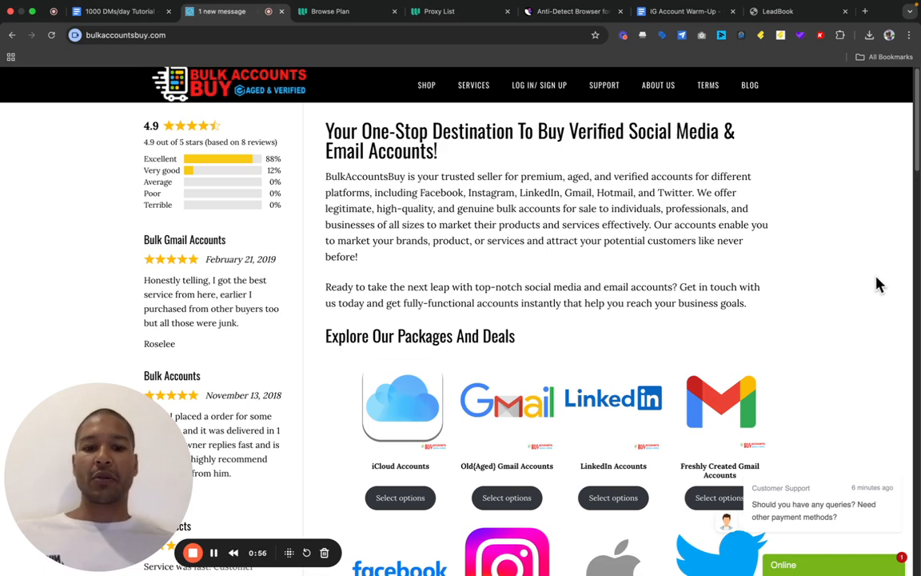
- Scroll the homepage down to the packages grid until Instagram Accounts appears
{"action": "mouse_move", "coordinate": [437, 94]}
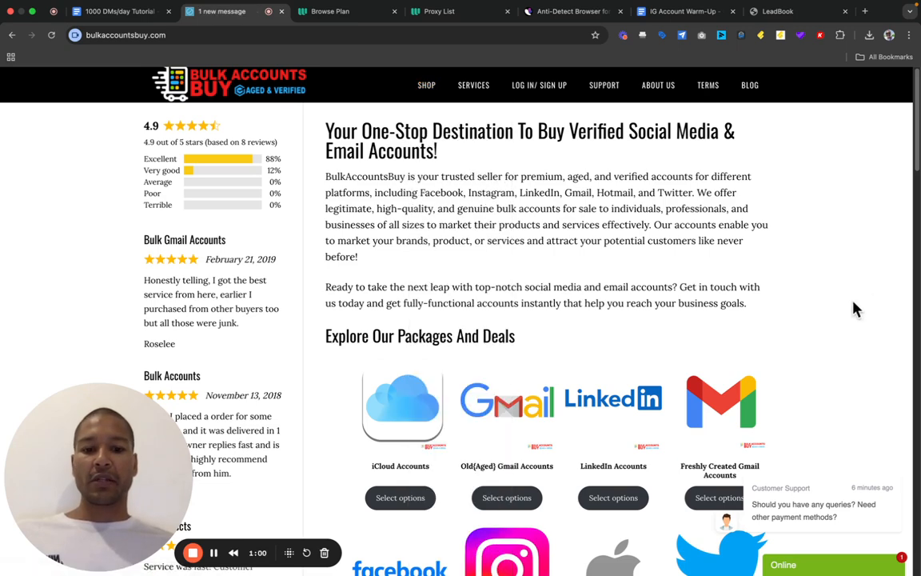
{"action": "scroll", "coordinate": [853, 309], "scroll_direction": "down", "scroll_amount": 3}
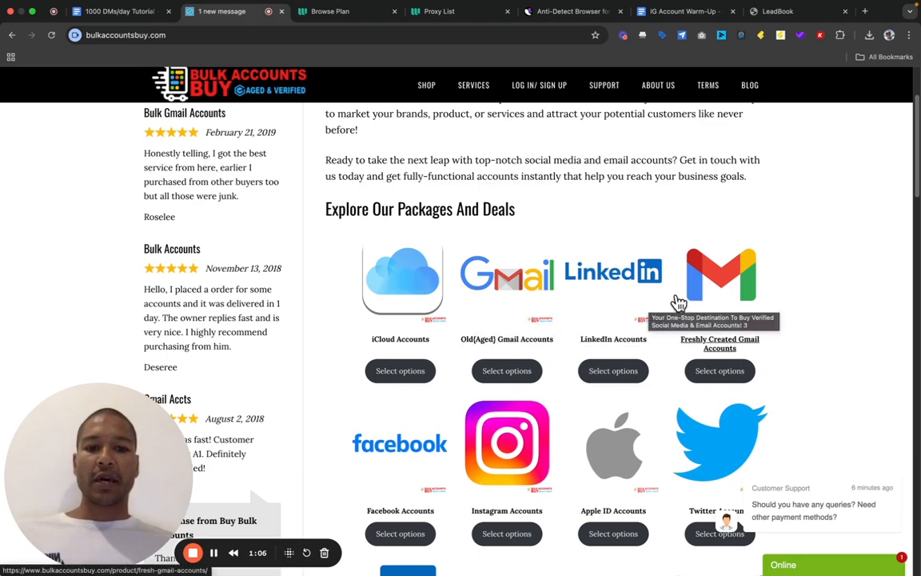
{"action": "scroll", "coordinate": [781, 310], "scroll_direction": "down", "scroll_amount": 2}
{"action": "scroll", "coordinate": [781, 312], "scroll_direction": "down", "scroll_amount": 1}
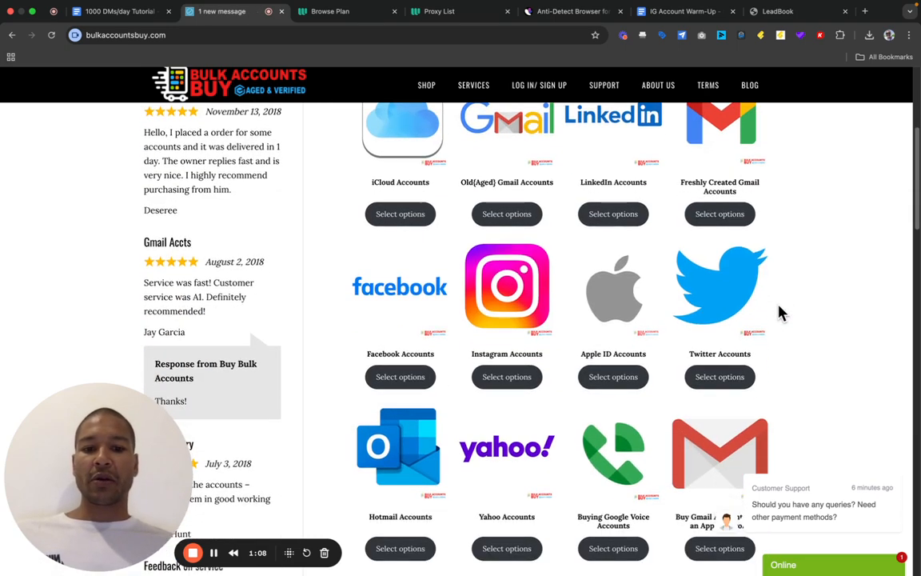
{"action": "scroll", "coordinate": [526, 305], "scroll_direction": "down", "scroll_amount": 1}
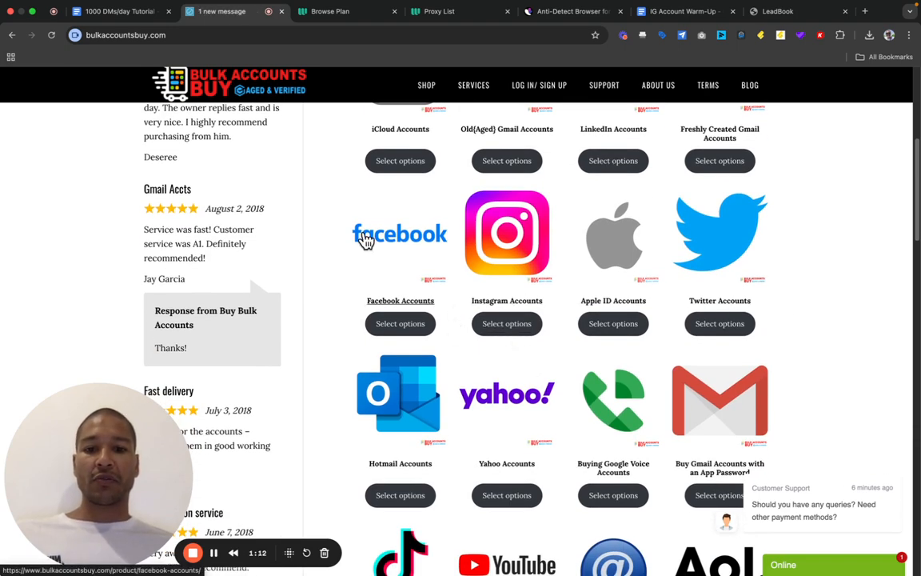
- Open Instagram Accounts and choose Aged Accounts with 1000+ Followers [2015-2020], 10 Accounts, at $250.00
{"action": "left_click", "coordinate": [512, 324]}
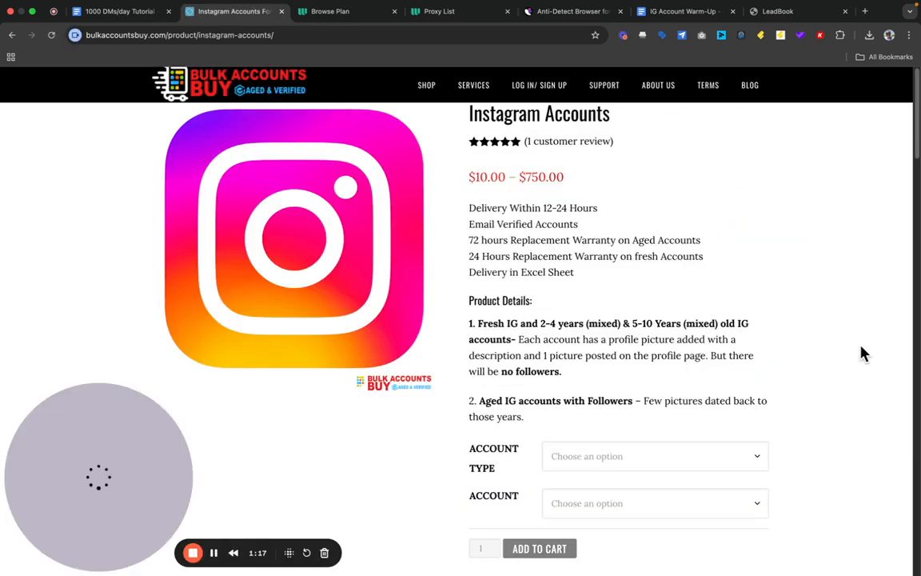
{"action": "scroll", "coordinate": [860, 353], "scroll_direction": "down", "scroll_amount": 2}
{"action": "scroll", "coordinate": [861, 348], "scroll_direction": "down", "scroll_amount": 1}
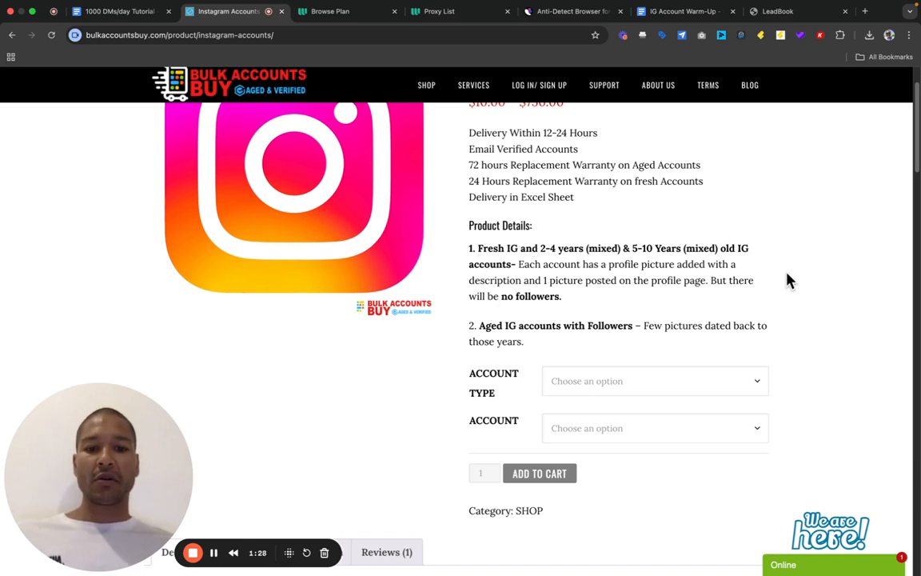
{"action": "left_click", "coordinate": [759, 389]}
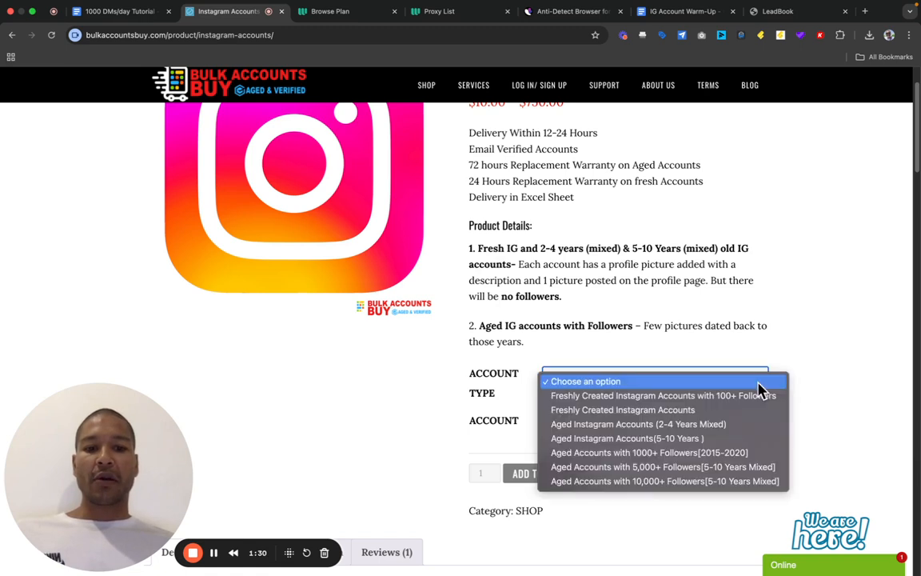
{"action": "left_click", "coordinate": [692, 458]}
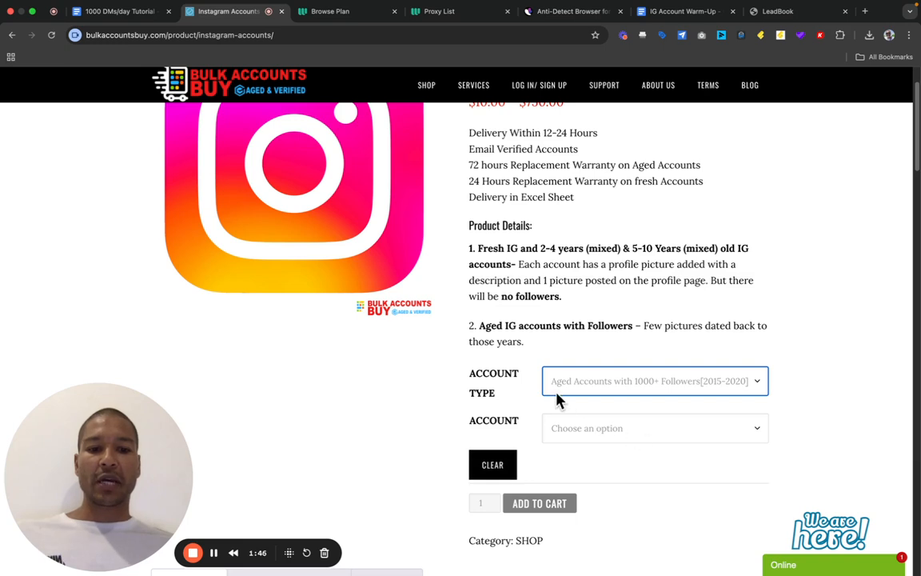
{"action": "left_click", "coordinate": [756, 437]}
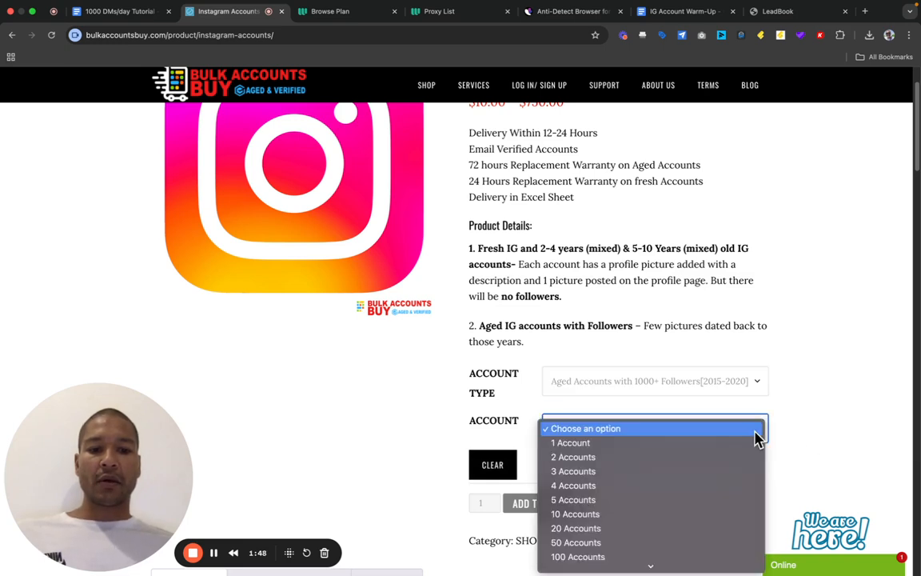
{"action": "left_click", "coordinate": [614, 519]}
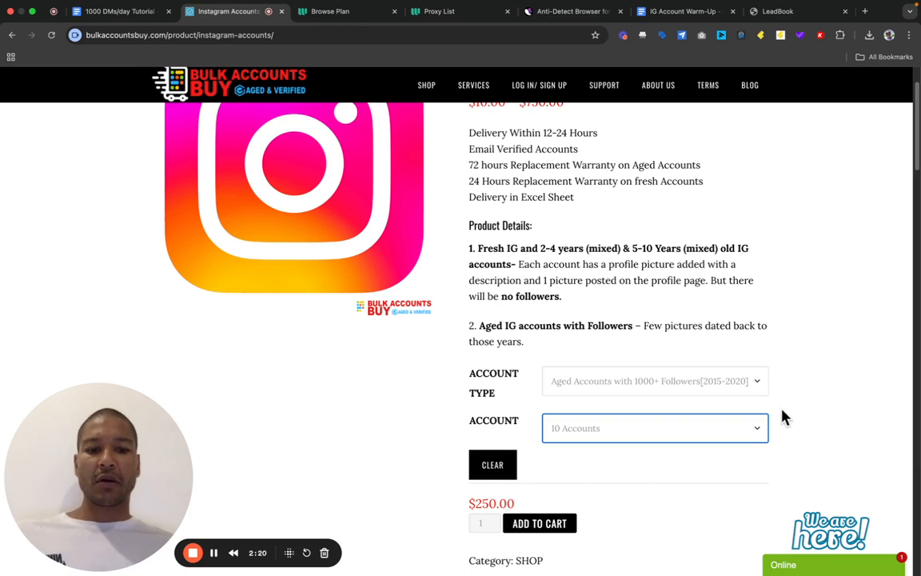
- Change the account type to Aged Instagram Accounts (5-10 Years), lowering 10 accounts to $42.00
{"action": "left_click", "coordinate": [754, 382]}
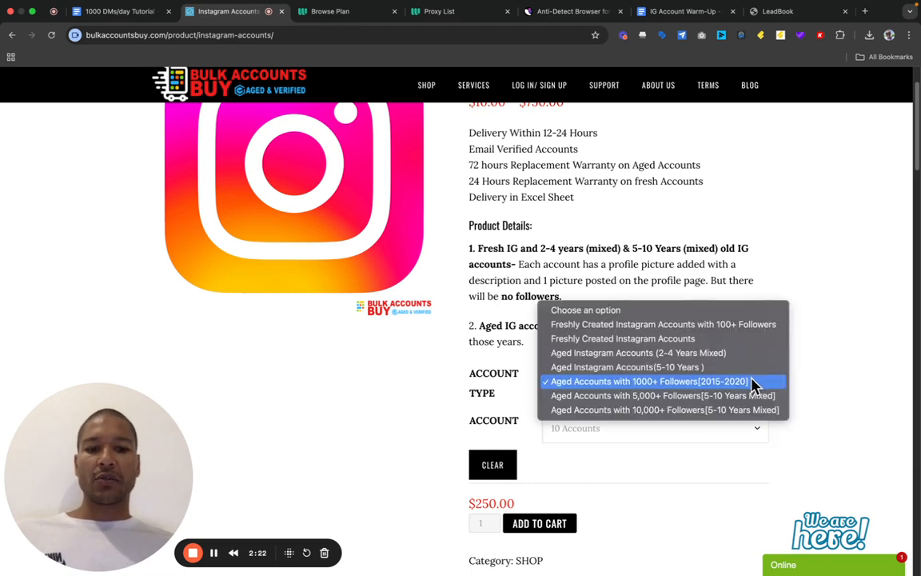
{"action": "left_click", "coordinate": [632, 368]}
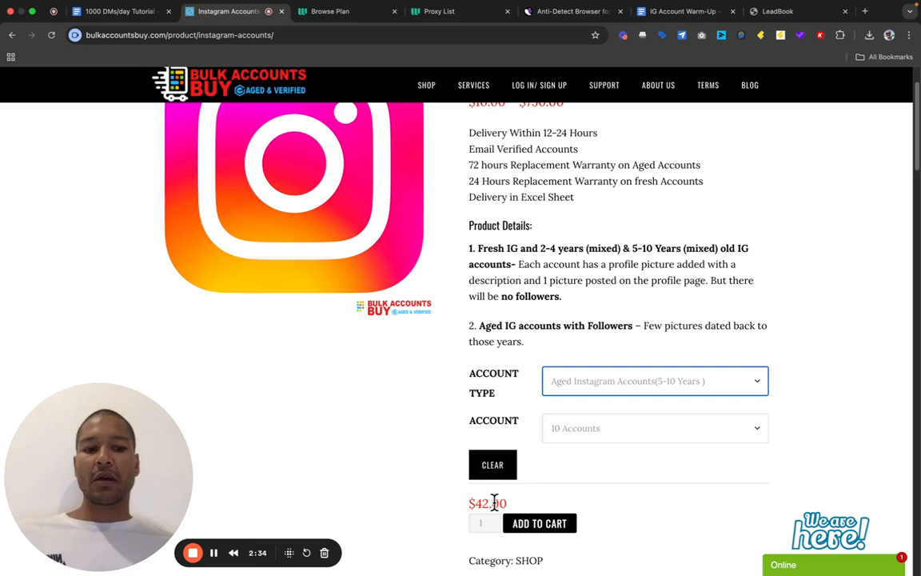
{"action": "scroll", "coordinate": [870, 451], "scroll_direction": "down", "scroll_amount": 1}
{"action": "scroll", "coordinate": [870, 451], "scroll_direction": "down", "scroll_amount": 2}
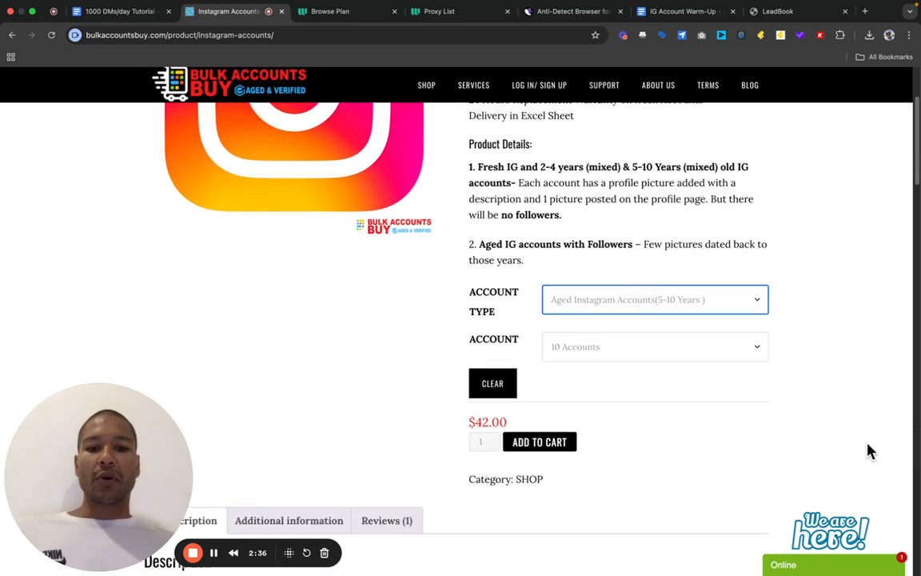
{"action": "scroll", "coordinate": [870, 451], "scroll_direction": "down", "scroll_amount": 1}
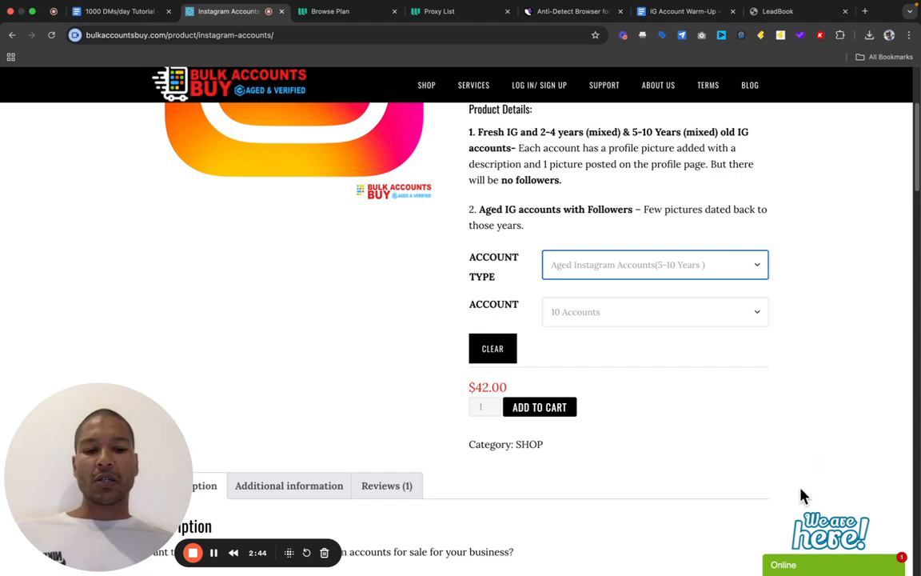
- Open the Online chat widget, start a support chat, receive the greeting, then close it
{"action": "left_click", "coordinate": [835, 568]}
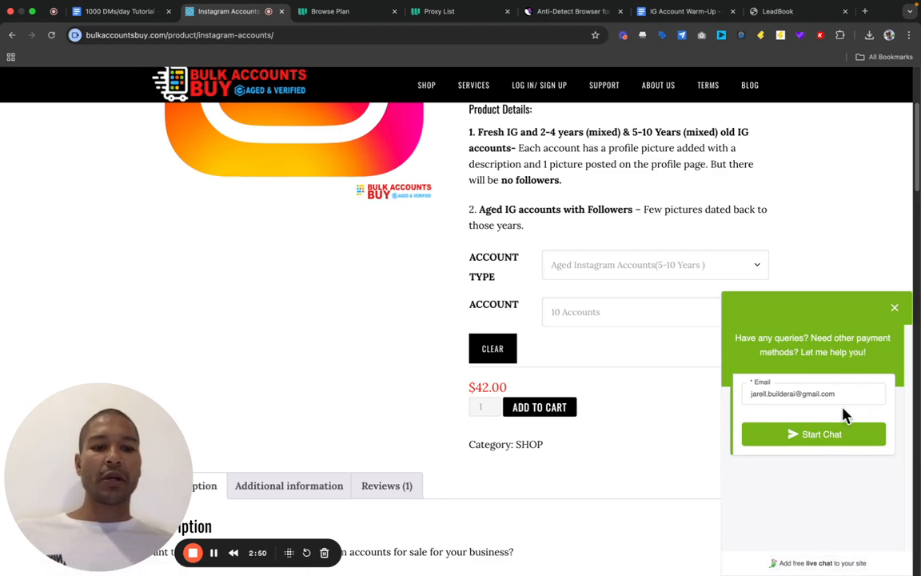
{"action": "left_click", "coordinate": [832, 436]}
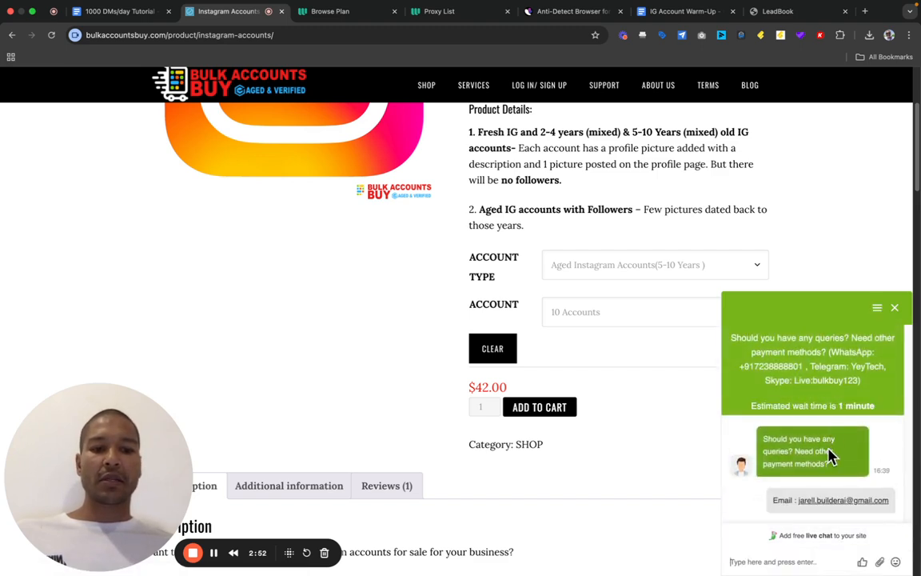
{"action": "left_click", "coordinate": [811, 564]}
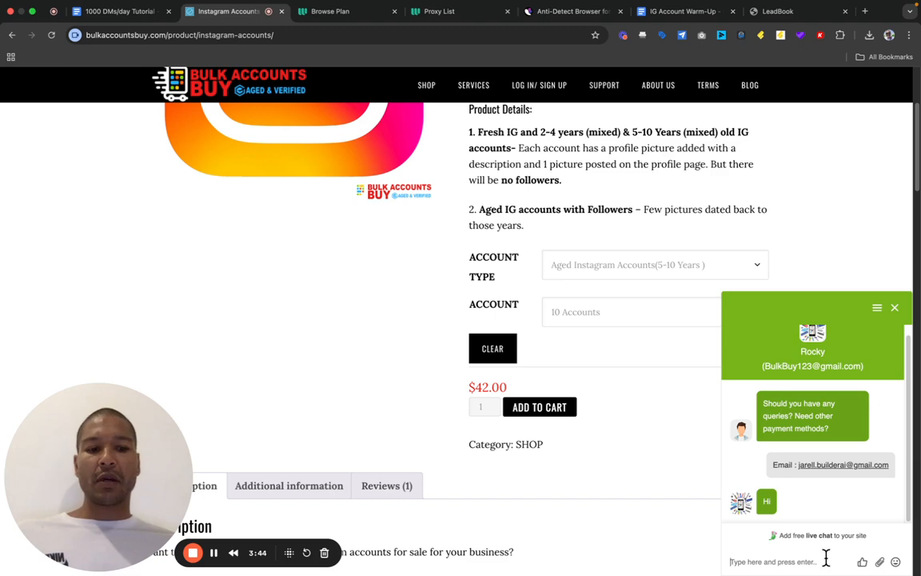
{"action": "left_click", "coordinate": [896, 311]}
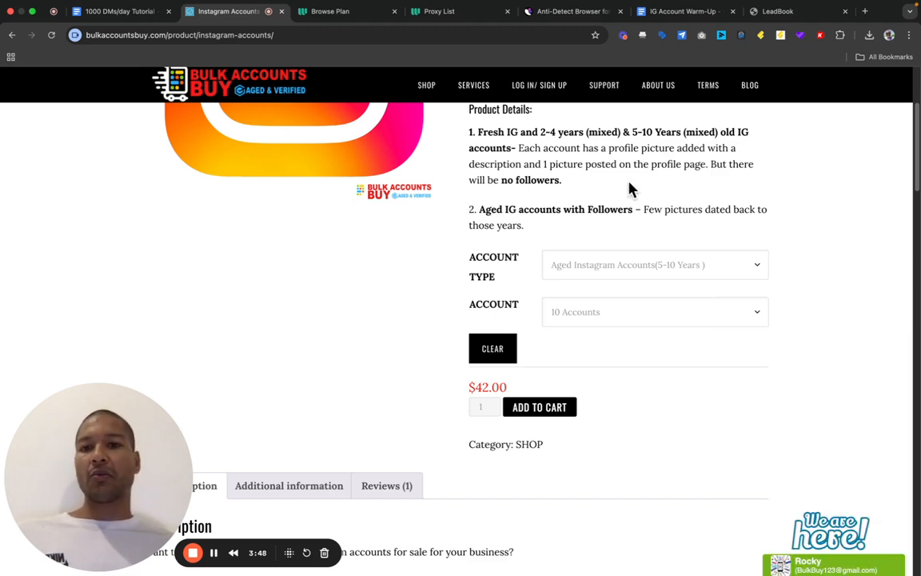
- On Webshare, choose Private Static Residential proxies, showing 50 proxies at $36.31 due today
{"action": "left_click", "coordinate": [339, 16]}
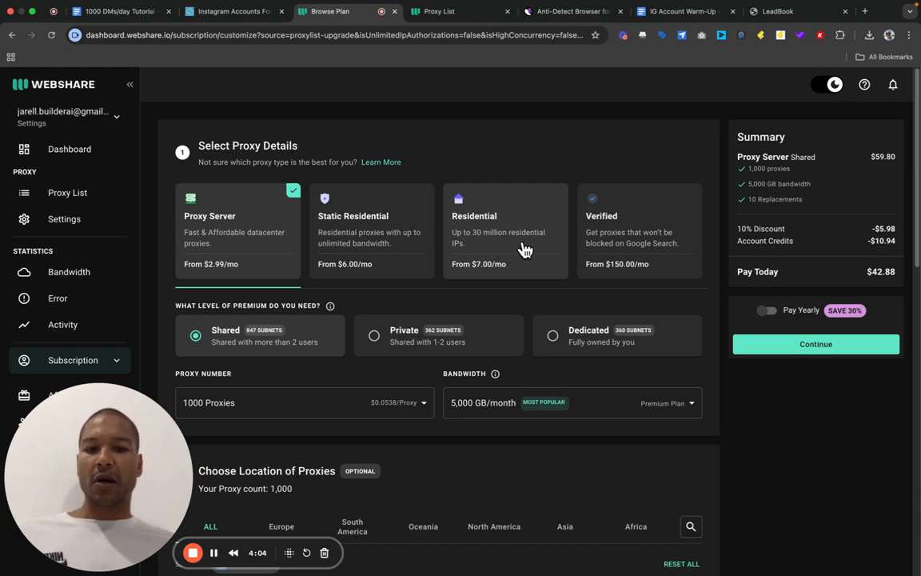
{"action": "left_click", "coordinate": [379, 227]}
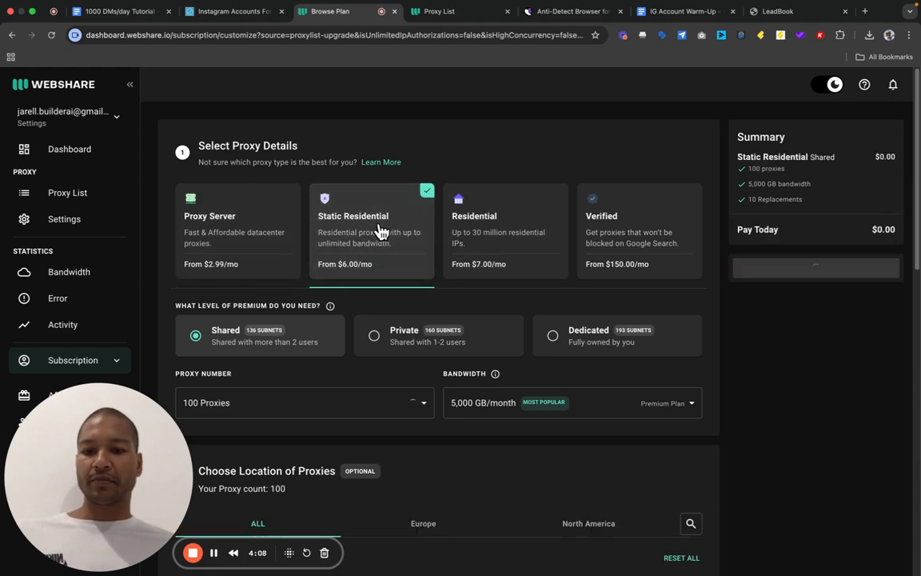
{"action": "left_click", "coordinate": [376, 337]}
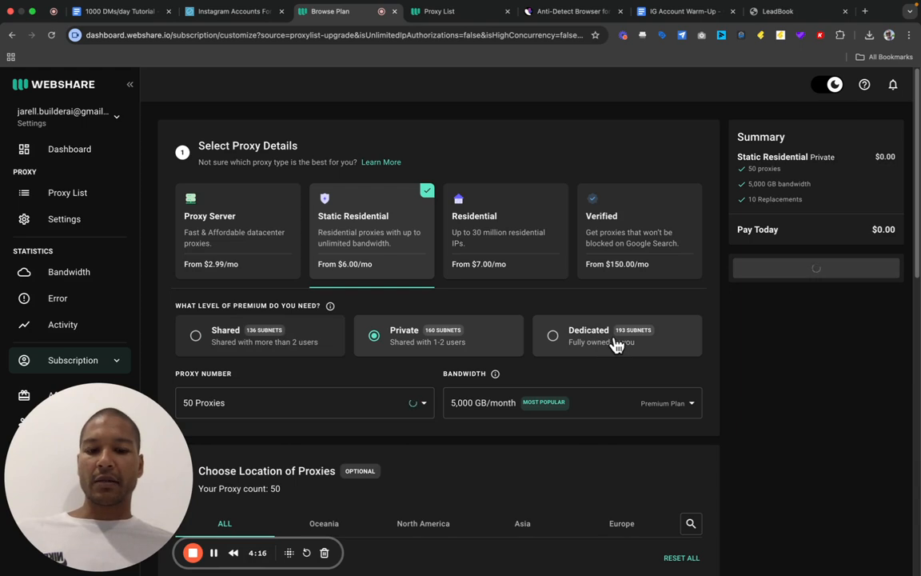
{"action": "scroll", "coordinate": [612, 345], "scroll_direction": "down", "scroll_amount": 3}
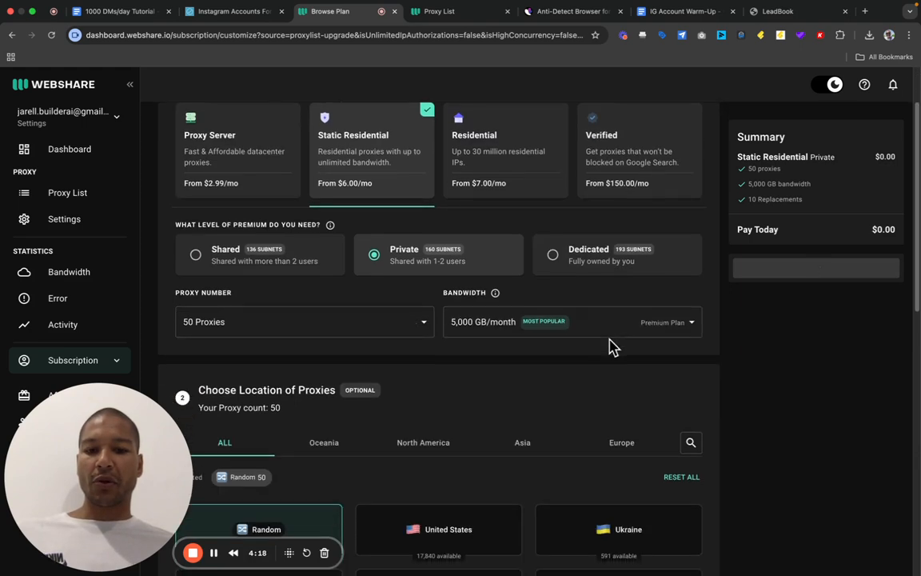
{"action": "scroll", "coordinate": [612, 345], "scroll_direction": "down", "scroll_amount": 1}
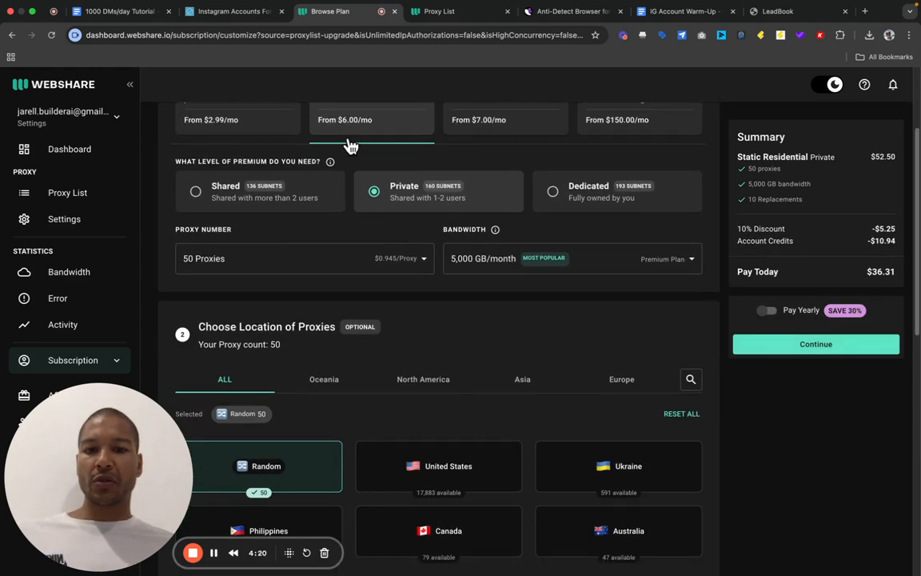
{"action": "scroll", "coordinate": [350, 140], "scroll_direction": "up", "scroll_amount": 1}
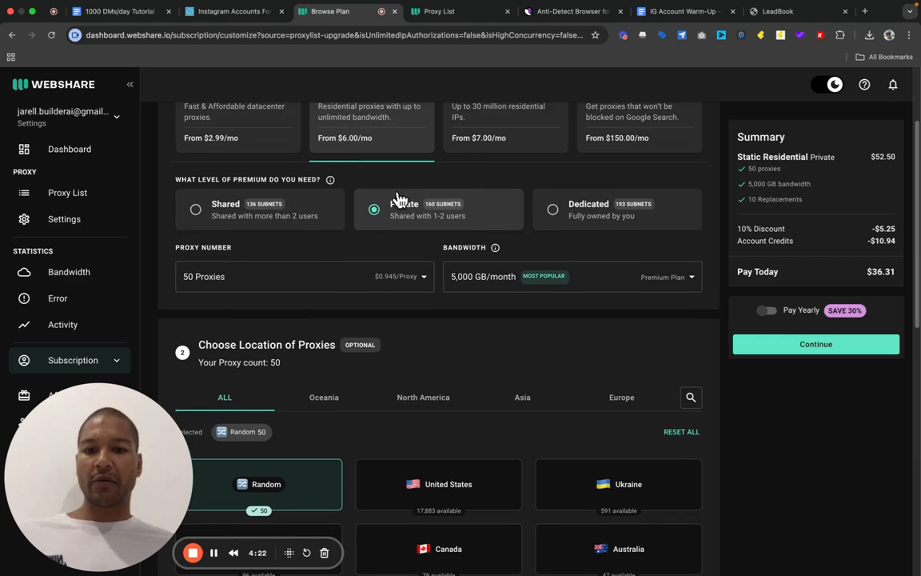
{"action": "left_click", "coordinate": [422, 280]}
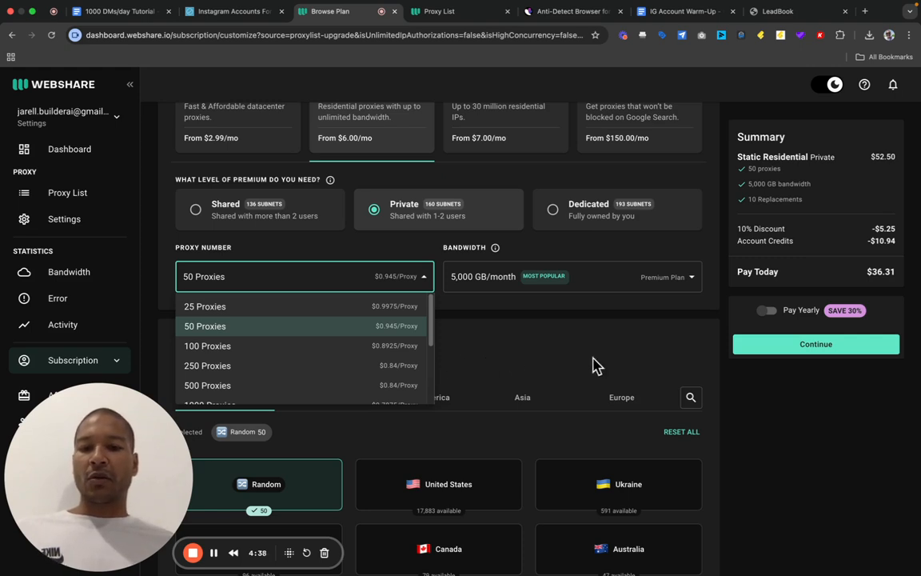
- Pick 25 Proxies and 250 GB/month bandwidth, cutting the amount due today to $12.22
{"action": "left_click", "coordinate": [333, 310]}
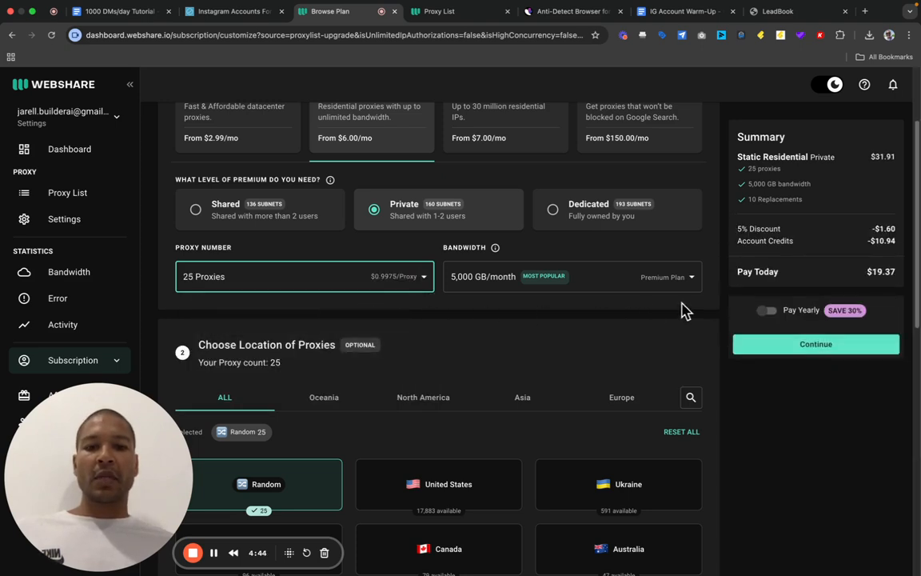
{"action": "left_click", "coordinate": [695, 281]}
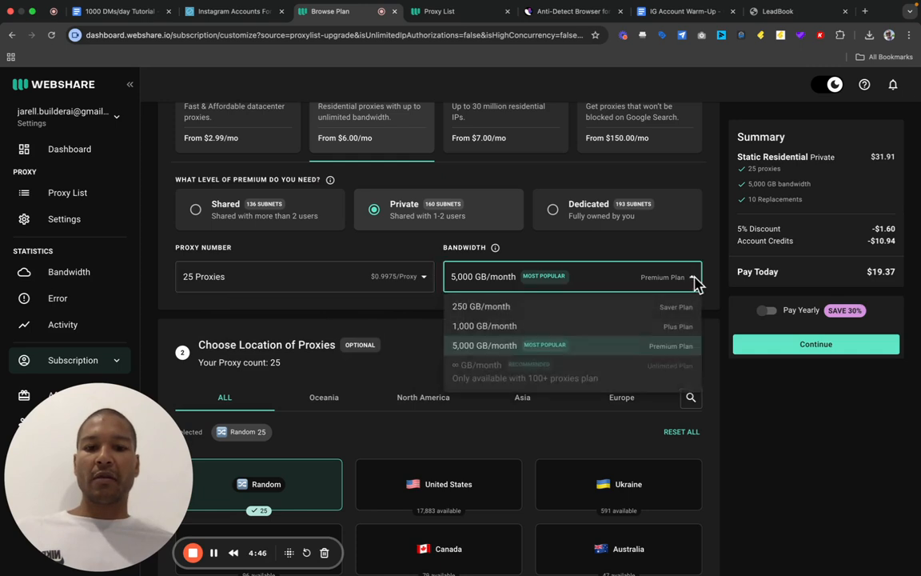
{"action": "left_click", "coordinate": [482, 307]}
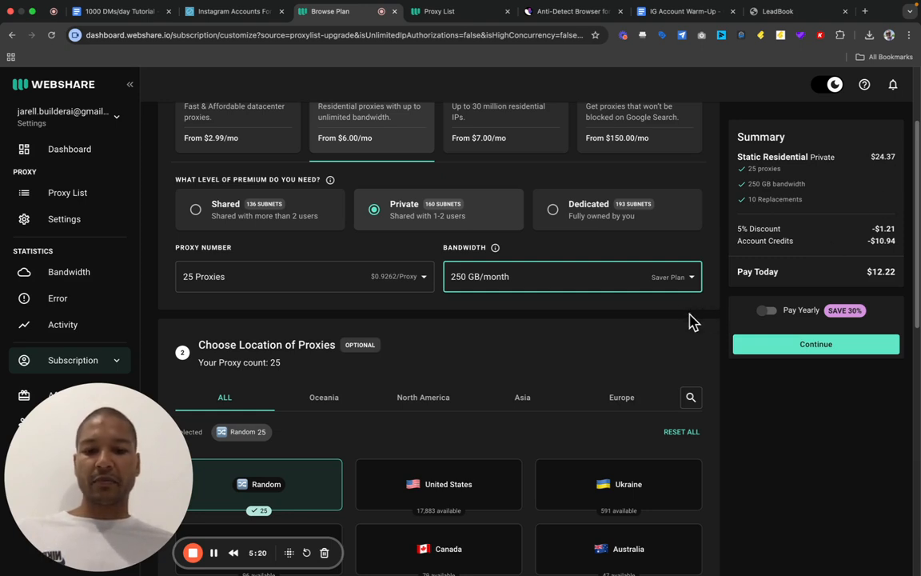
{"action": "scroll", "coordinate": [539, 303], "scroll_direction": "down", "scroll_amount": 3}
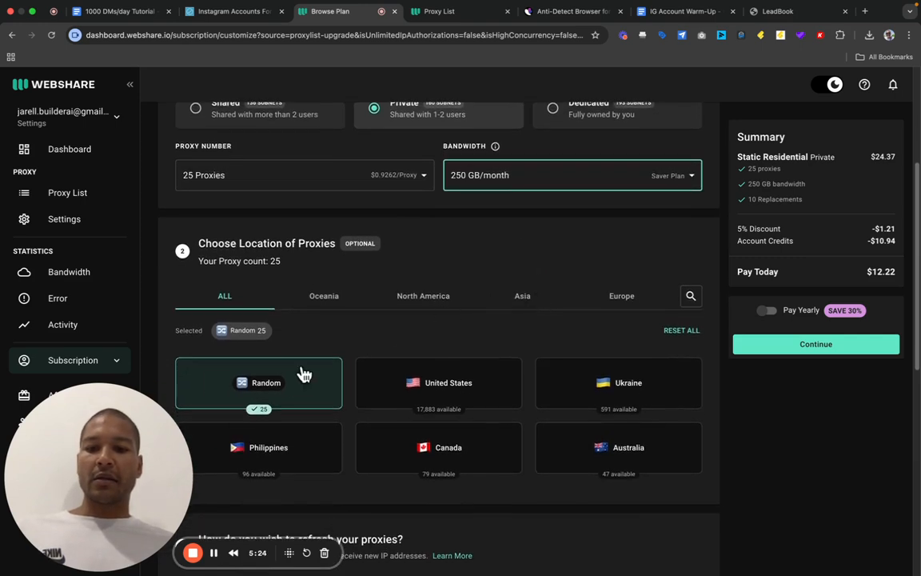
- Assign all 25 proxies to the United States, then move on to the Incogniton website tab
{"action": "mouse_move", "coordinate": [260, 381]}
{"action": "mouse_move", "coordinate": [477, 382]}
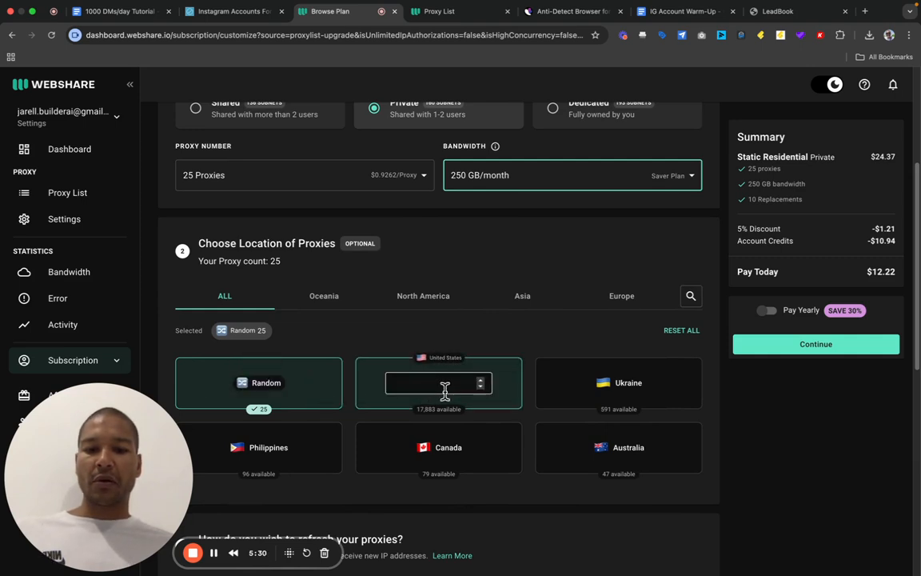
{"action": "left_click", "coordinate": [450, 384]}
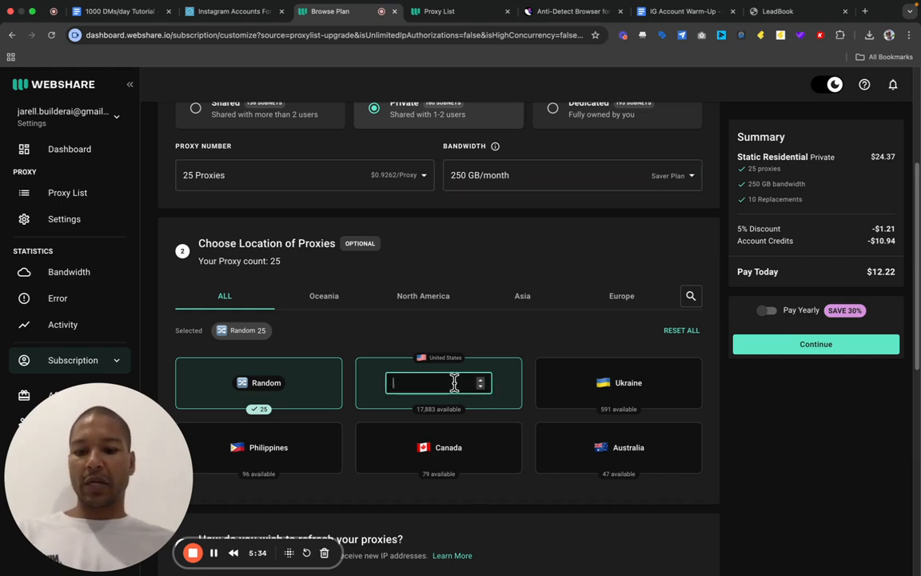
{"action": "type", "text": "25"}
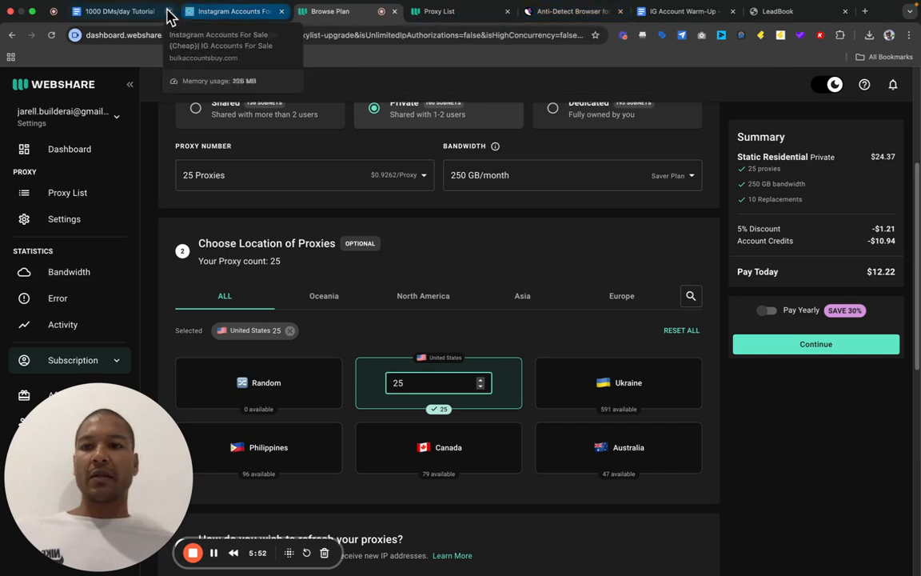
{"action": "left_click", "coordinate": [136, 15]}
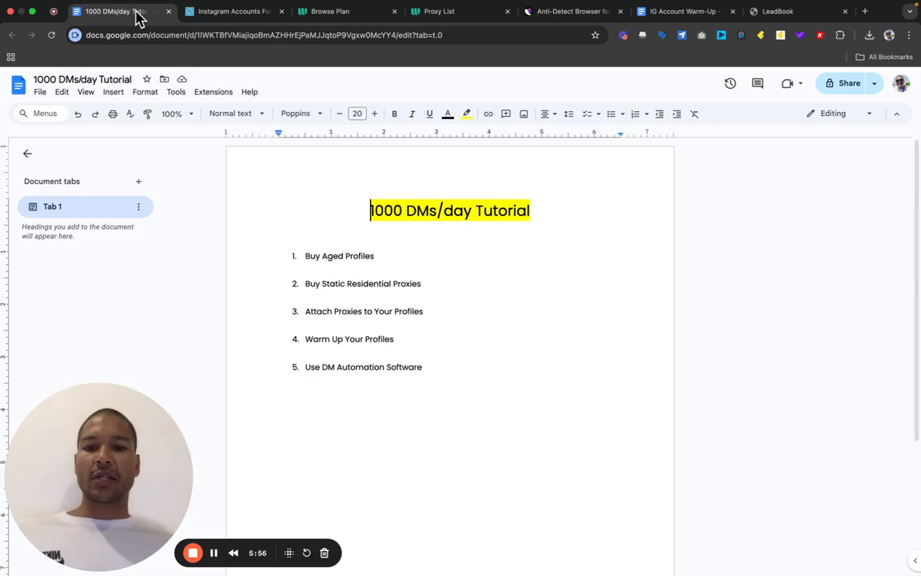
{"action": "left_click", "coordinate": [539, 22]}
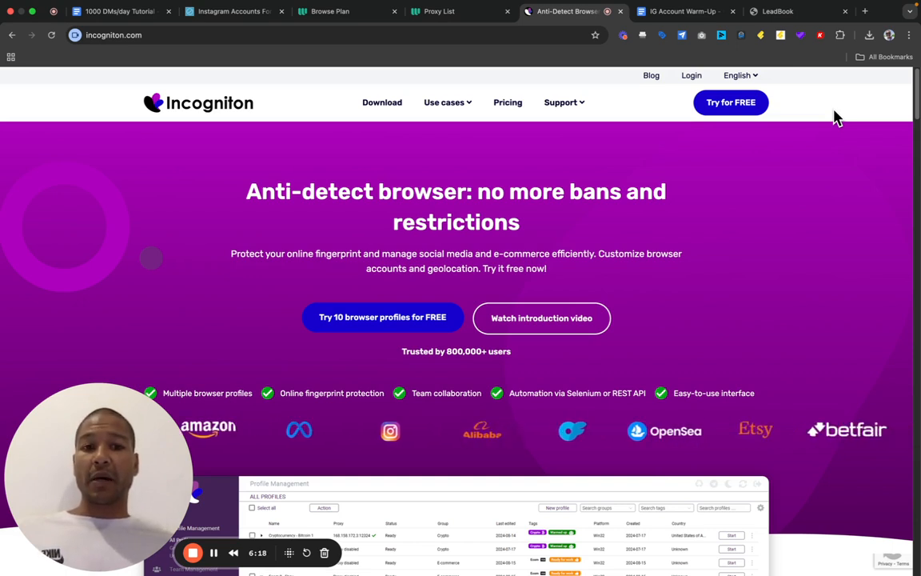
- Open Incogniton's Pricing page and review the free Starter Package and paid tiers from $19.99/month
{"action": "left_click", "coordinate": [507, 106]}
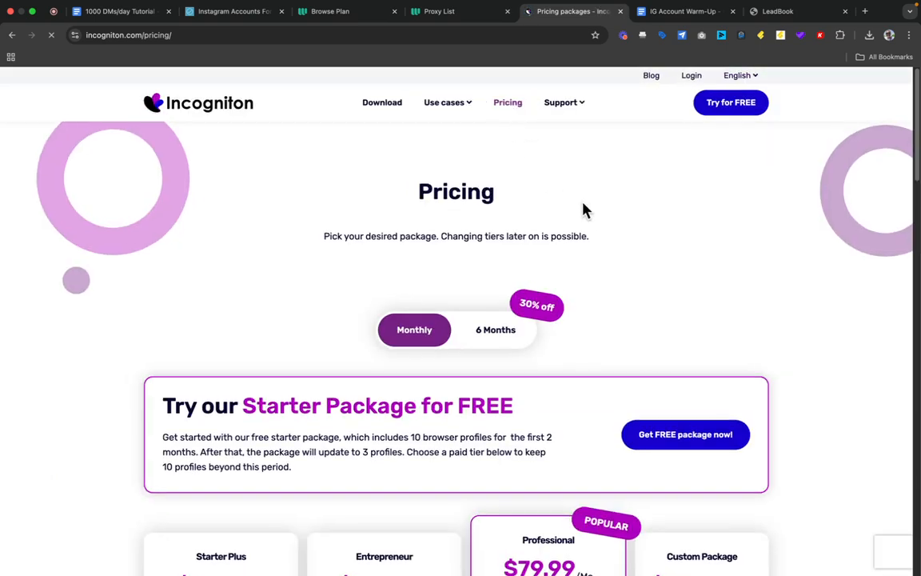
{"action": "scroll", "coordinate": [582, 209], "scroll_direction": "down", "scroll_amount": 5}
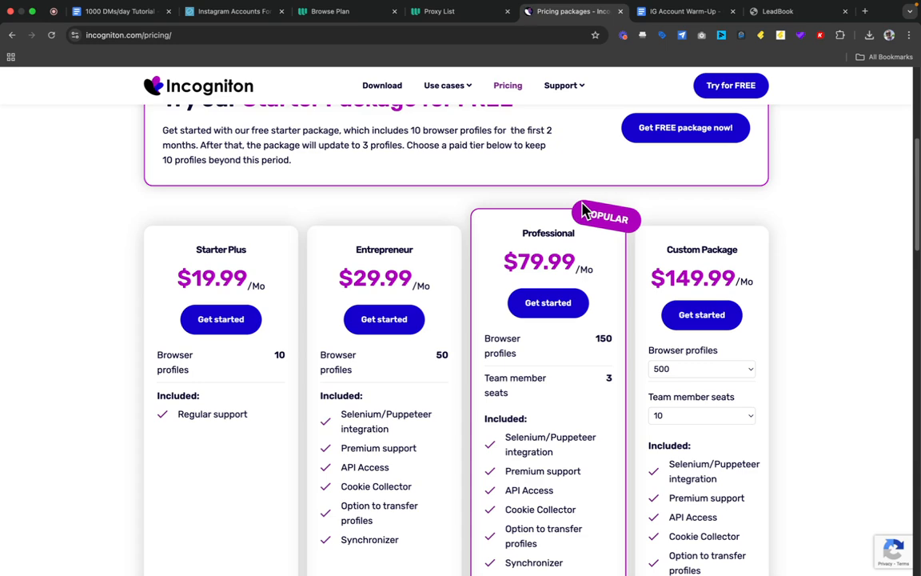
{"action": "scroll", "coordinate": [298, 361], "scroll_direction": "down", "scroll_amount": 1}
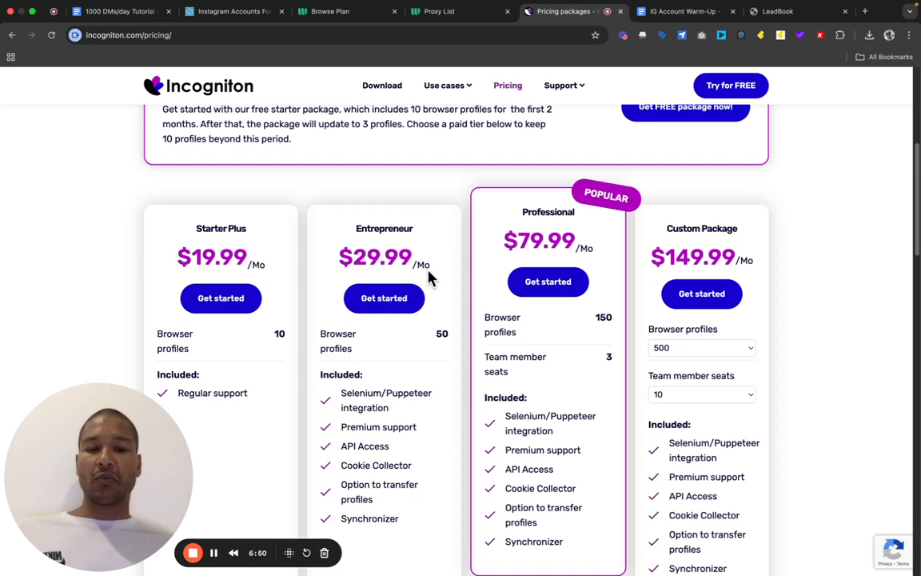
{"action": "scroll", "coordinate": [429, 276], "scroll_direction": "up", "scroll_amount": 5}
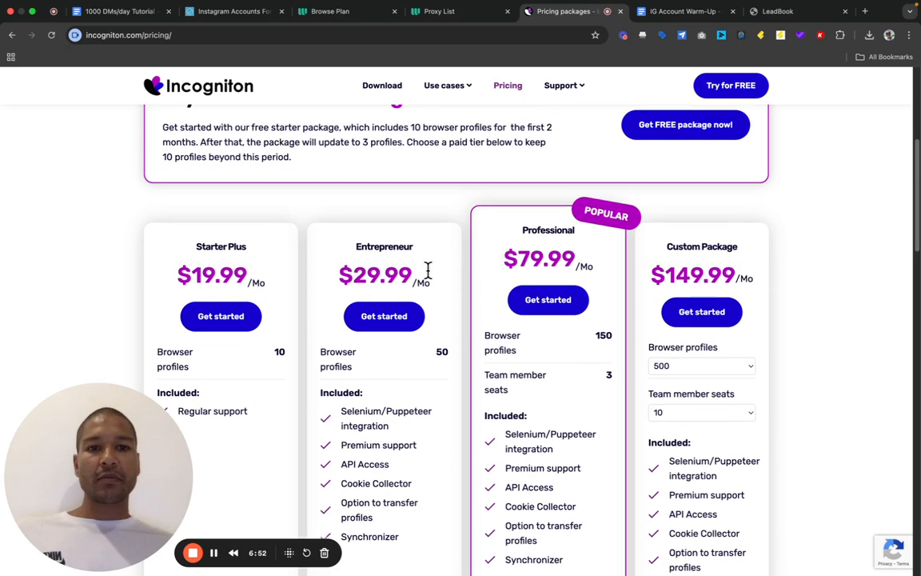
{"action": "scroll", "coordinate": [430, 278], "scroll_direction": "up", "scroll_amount": 1}
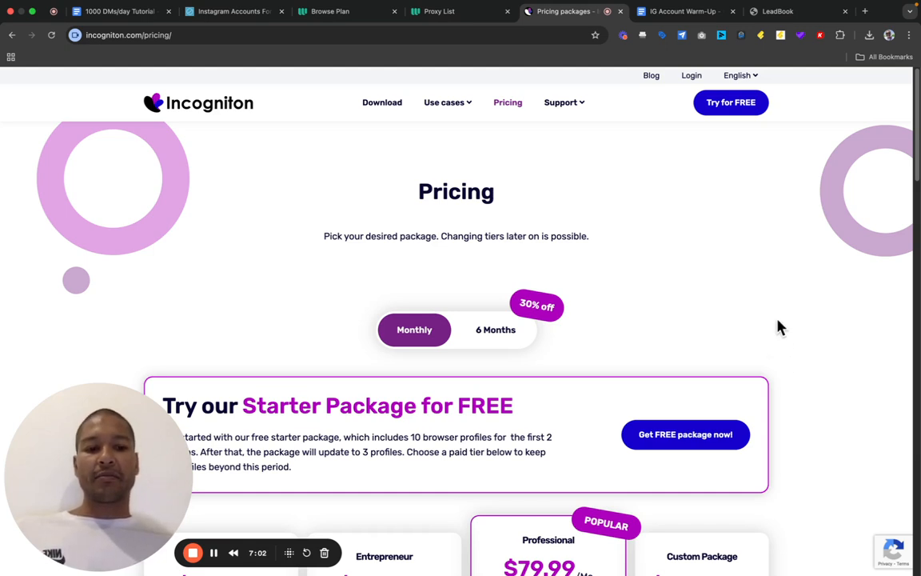
{"action": "mouse_move", "coordinate": [808, 547]}
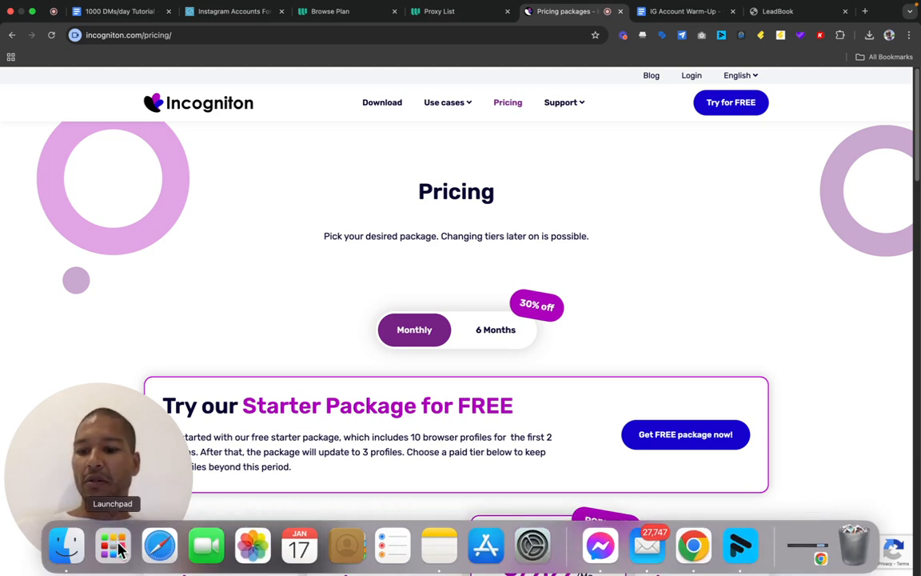
- Launch the Incogniton desktop app from Launchpad and bring its Profile Management window forward
{"action": "left_click", "coordinate": [112, 548]}
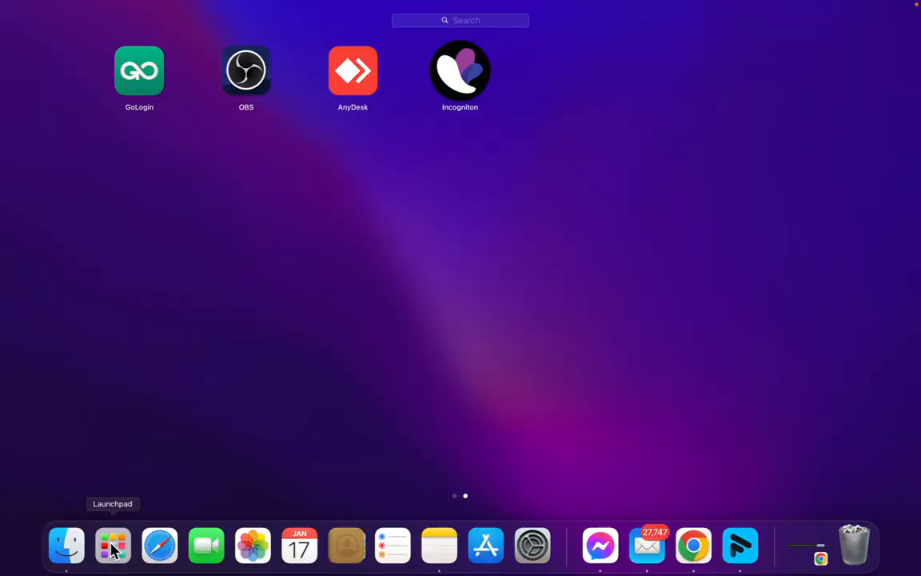
{"action": "left_click", "coordinate": [467, 86]}
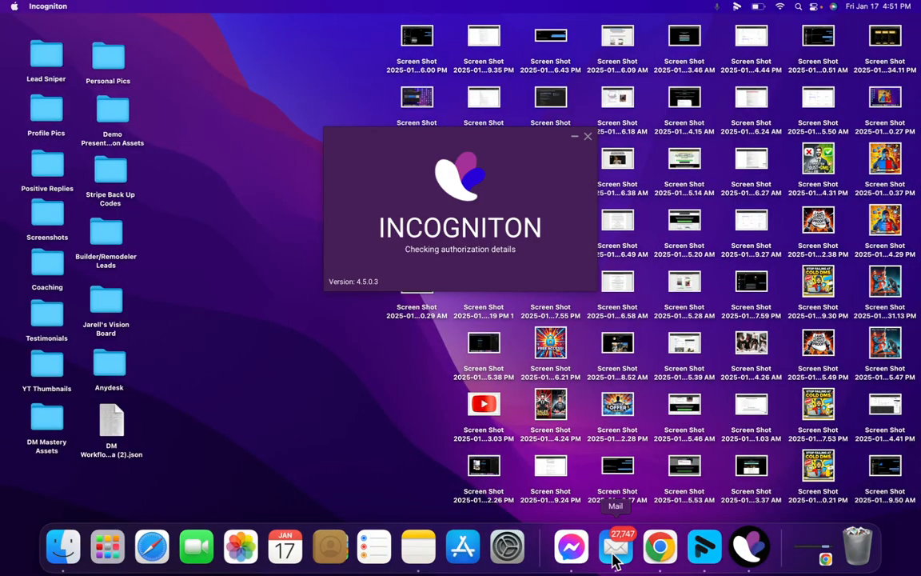
{"action": "left_click", "coordinate": [660, 552]}
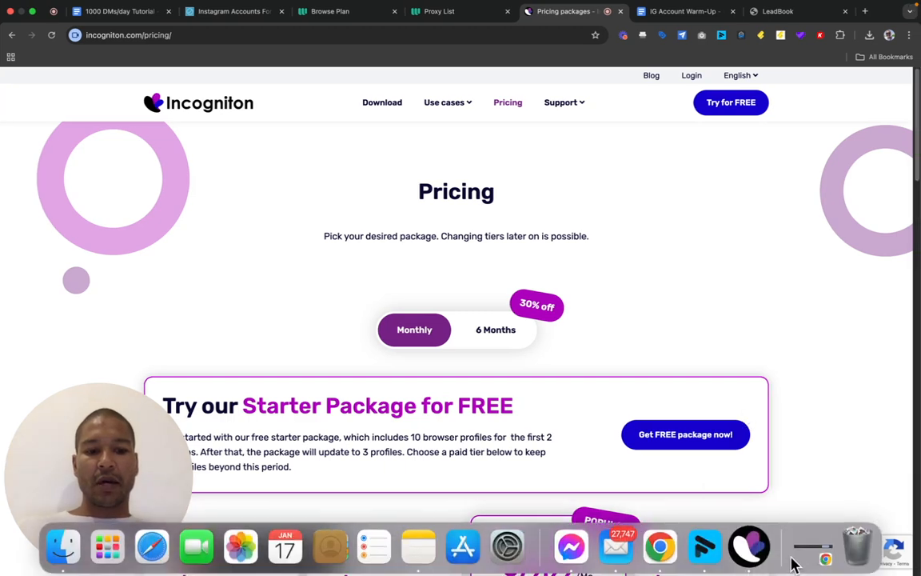
{"action": "left_click", "coordinate": [749, 549]}
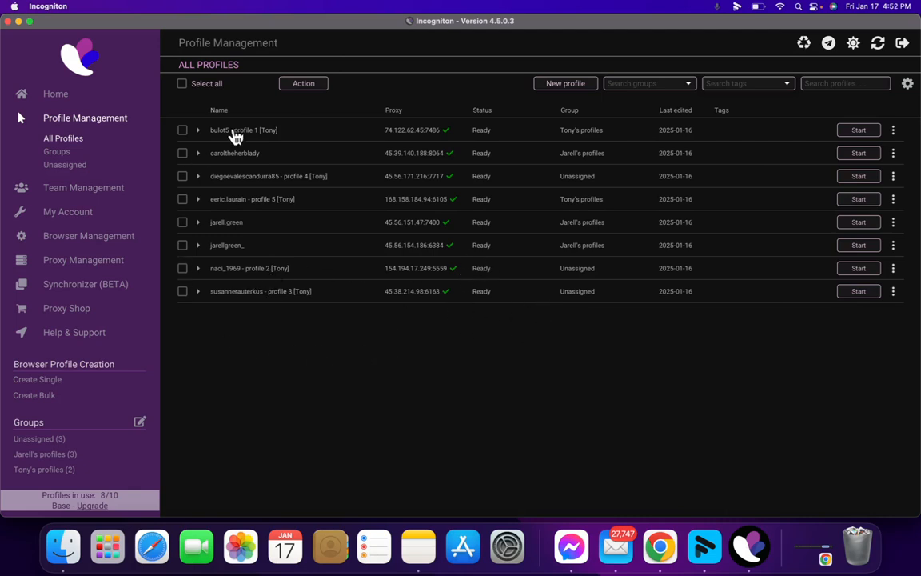
- Create a new browser profile named with the account holder's name followed by '- profile 1'
{"action": "left_click", "coordinate": [563, 85]}
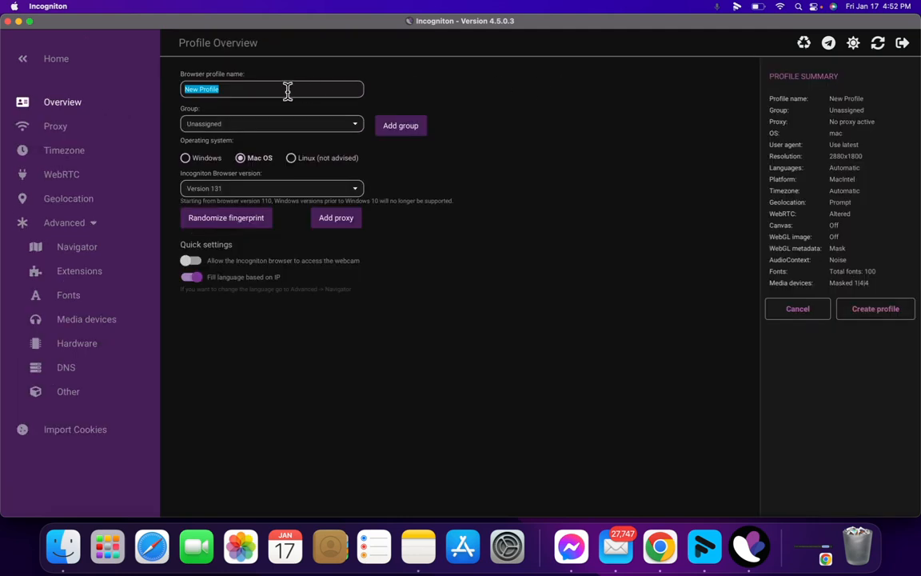
{"action": "key", "text": "BackSpace"}
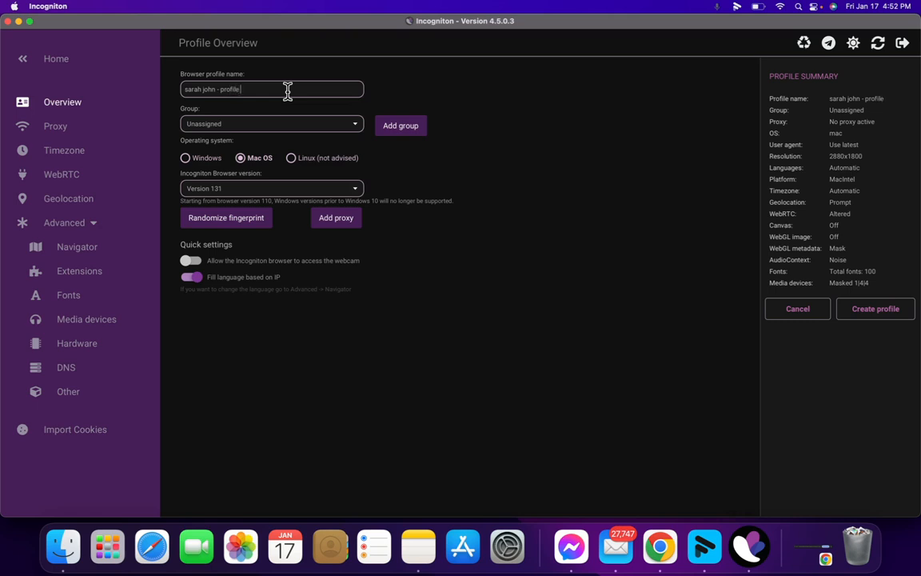
{"action": "type", "text": " 1"}
- Set the new profile's proxy connection type to HTTP proxy, then return to the browser
{"action": "left_click", "coordinate": [336, 218]}
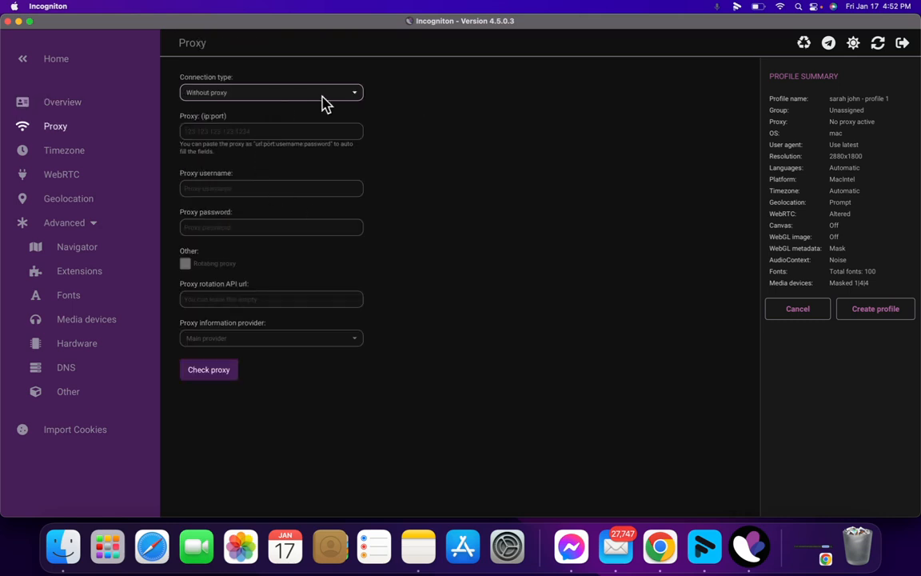
{"action": "left_click", "coordinate": [355, 93]}
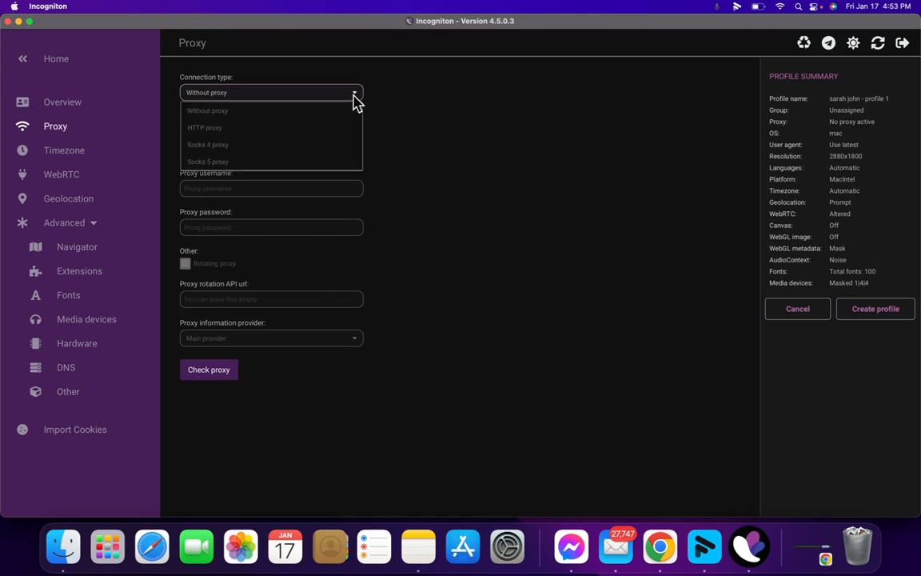
{"action": "left_click", "coordinate": [207, 128]}
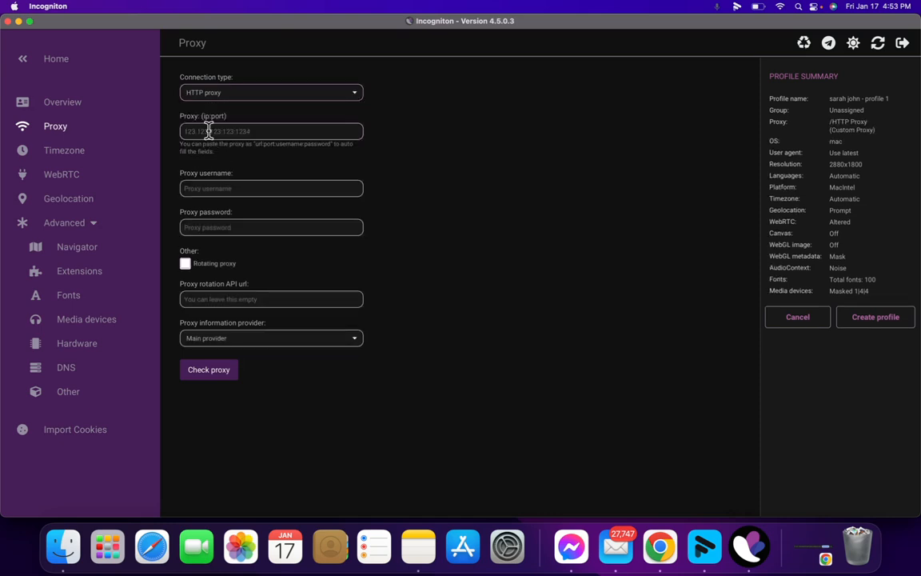
{"action": "left_click", "coordinate": [306, 130]}
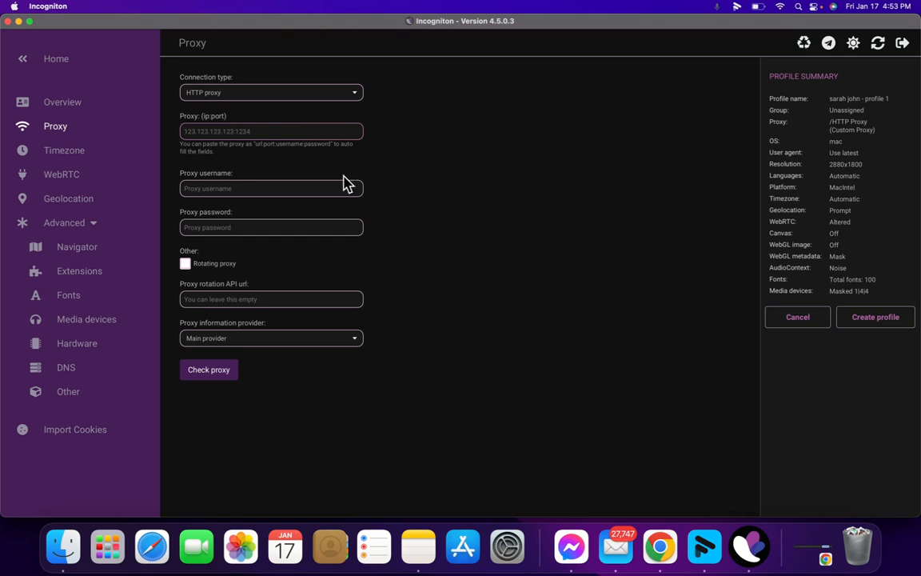
{"action": "left_click", "coordinate": [657, 551]}
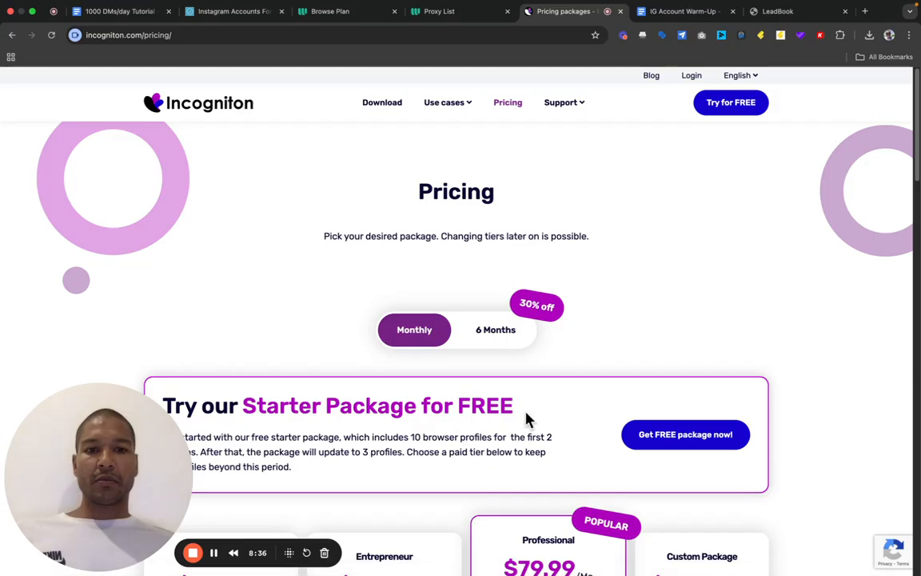
- Paste the first Webshare proxy's IP 198.23.239.134 into the profile's Proxy (ip:port) field
{"action": "left_click", "coordinate": [438, 13]}
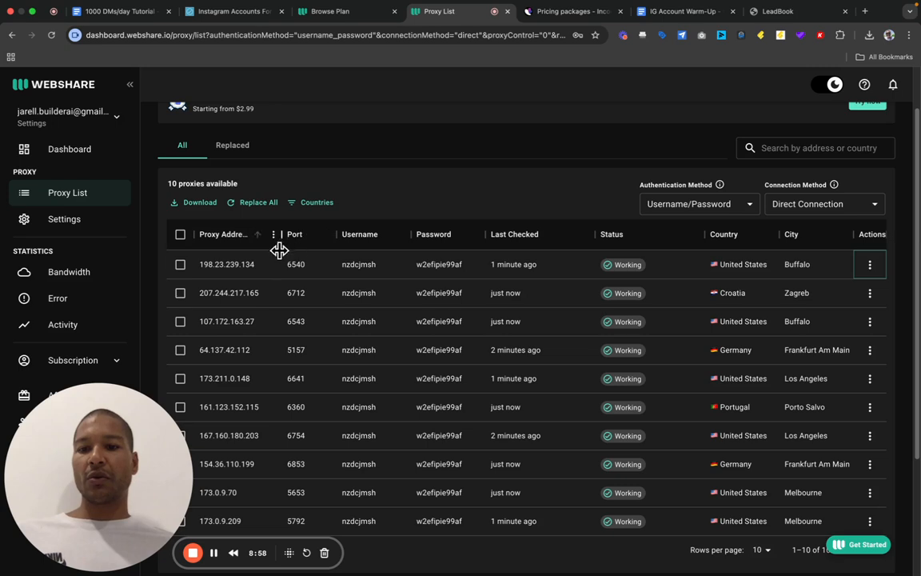
{"action": "left_click", "coordinate": [231, 275]}
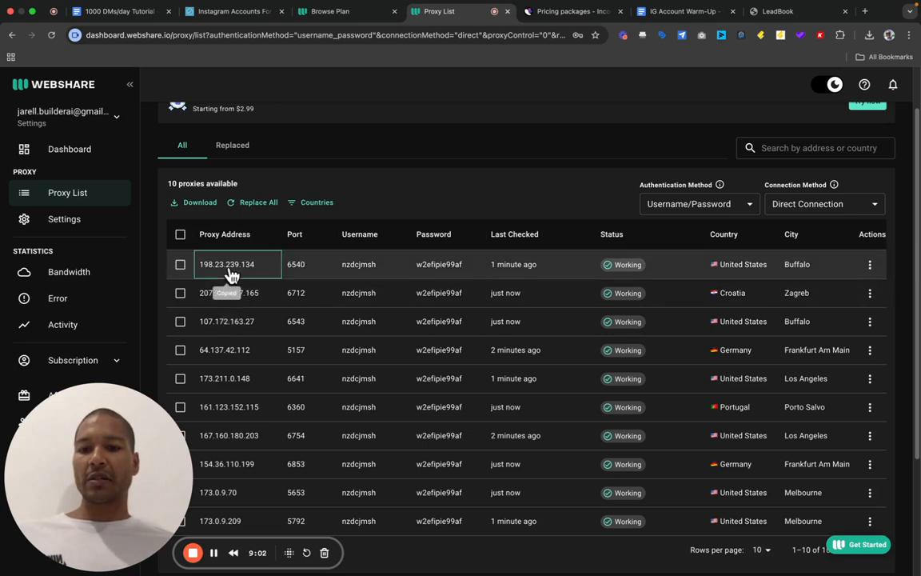
{"action": "mouse_move", "coordinate": [787, 573]}
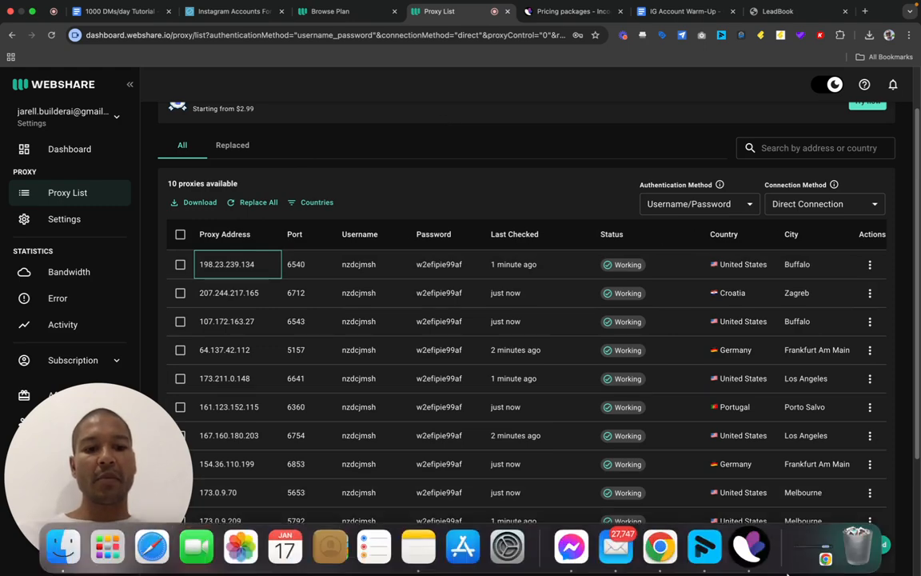
{"action": "left_click", "coordinate": [748, 548]}
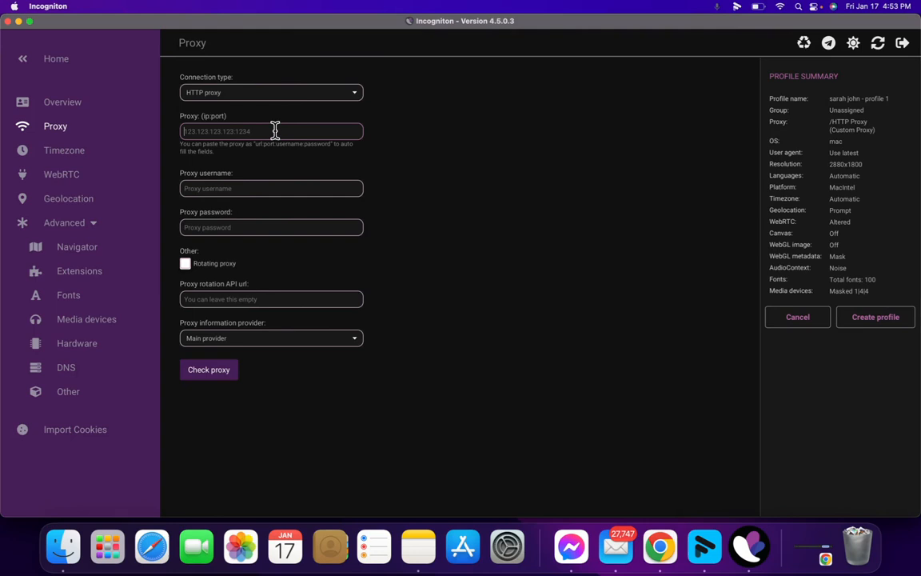
{"action": "key", "text": "super+v"}
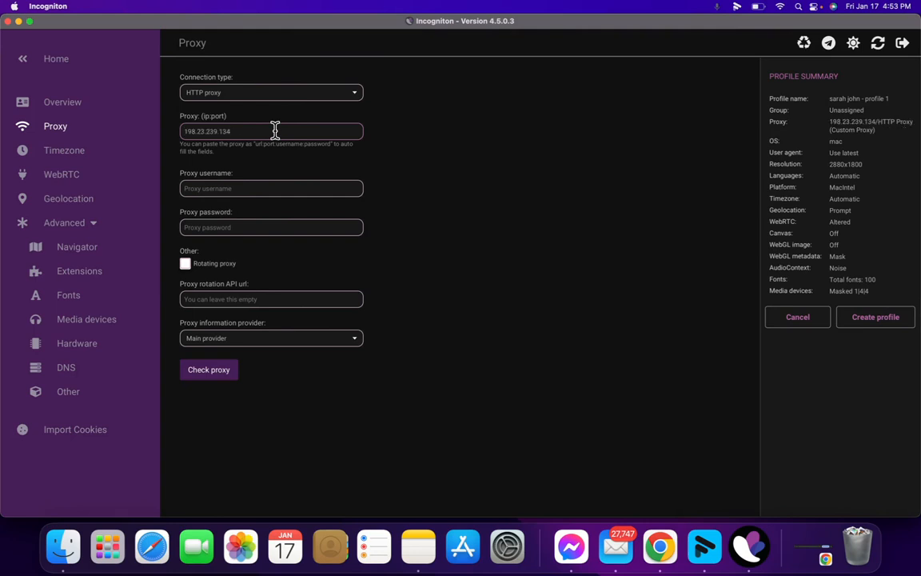
{"action": "type", "text": ":"}
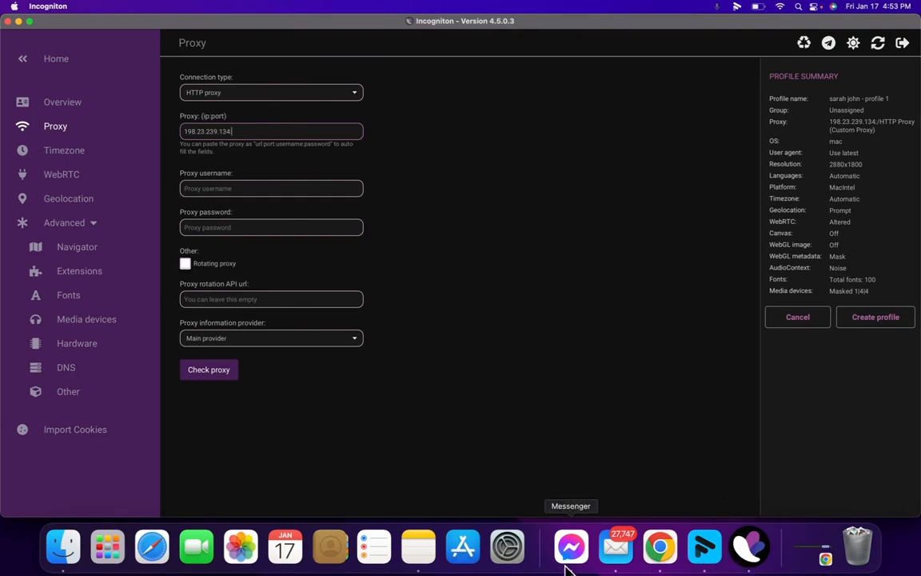
{"action": "left_click", "coordinate": [655, 550]}
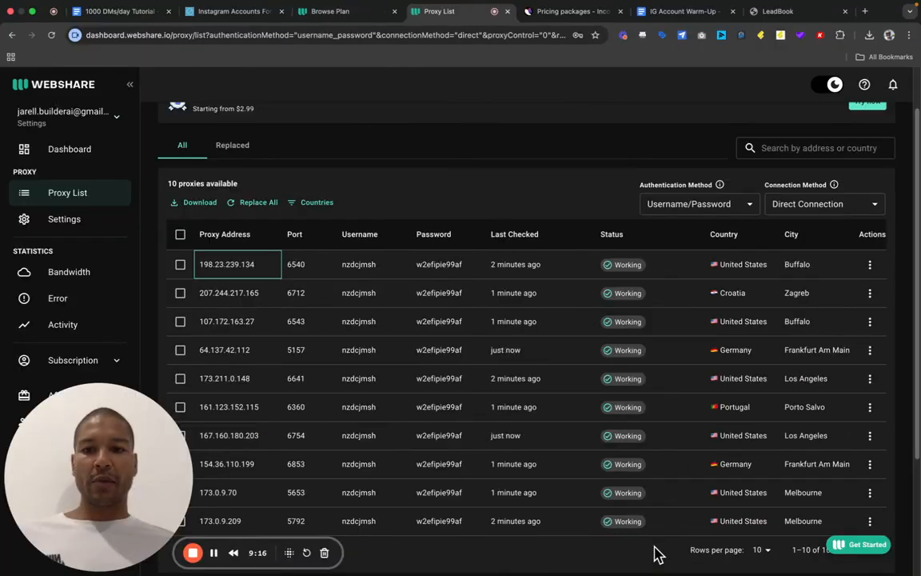
{"action": "left_click", "coordinate": [296, 272]}
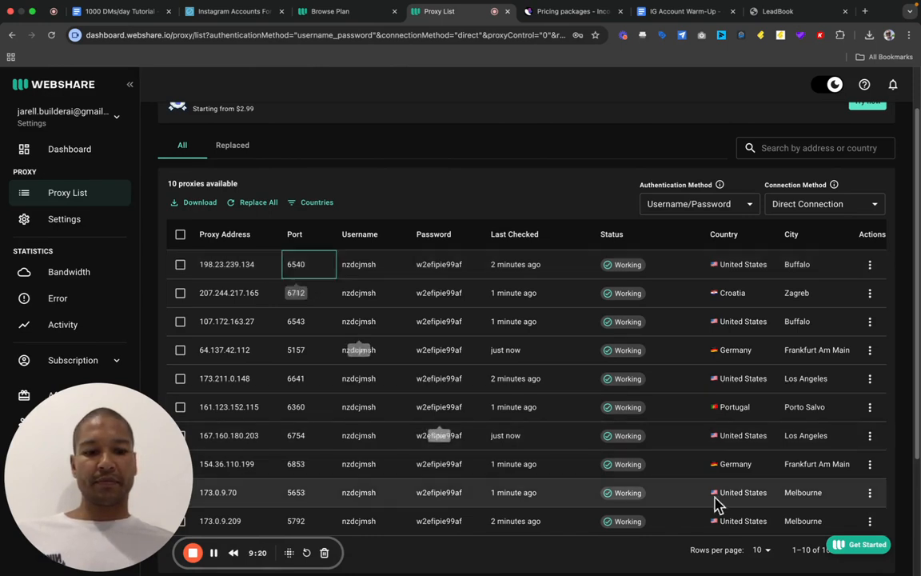
{"action": "mouse_move", "coordinate": [794, 566]}
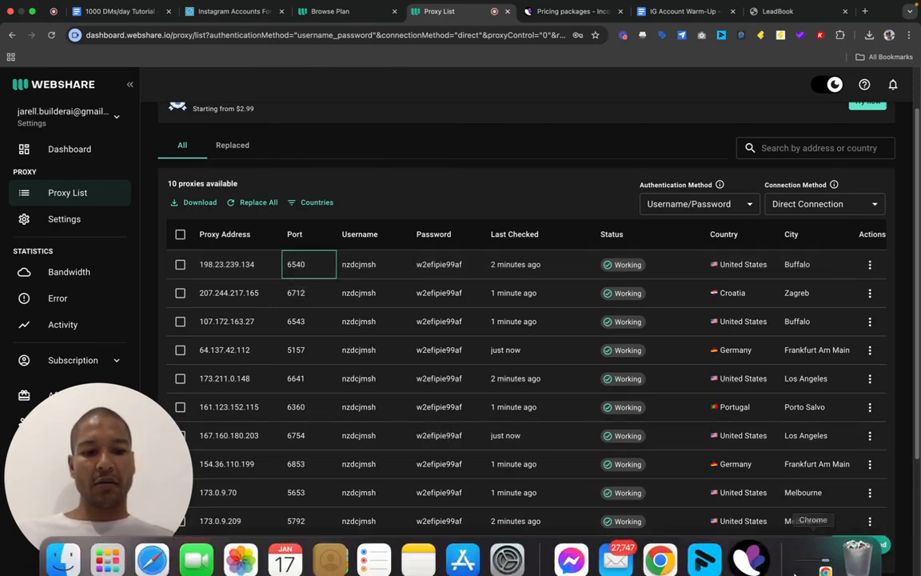
{"action": "left_click", "coordinate": [751, 555]}
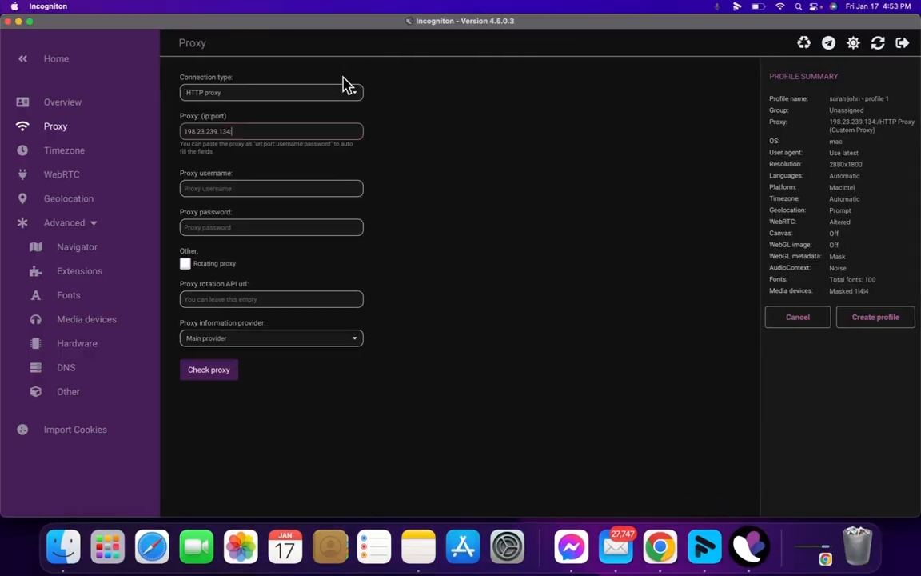
{"action": "type", "text": ":6540"}
- Copy the first Webshare proxy's username and password into the Proxy username and Proxy password fields
{"action": "left_click", "coordinate": [317, 183]}
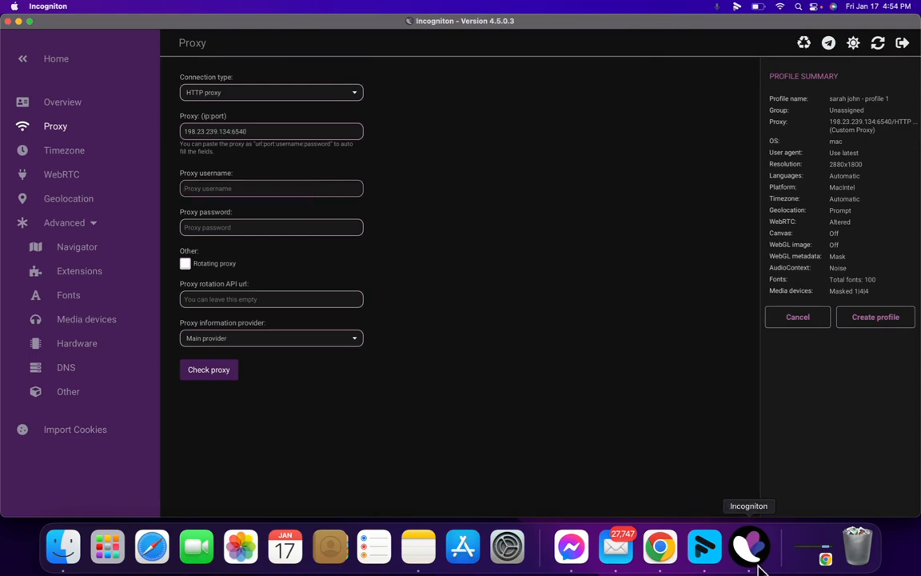
{"action": "left_click", "coordinate": [658, 543]}
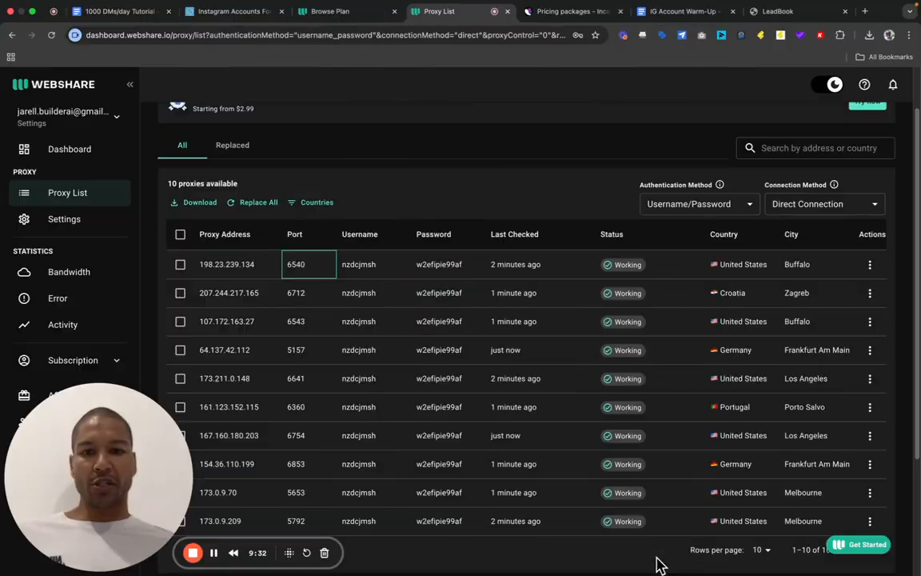
{"action": "left_click", "coordinate": [360, 268]}
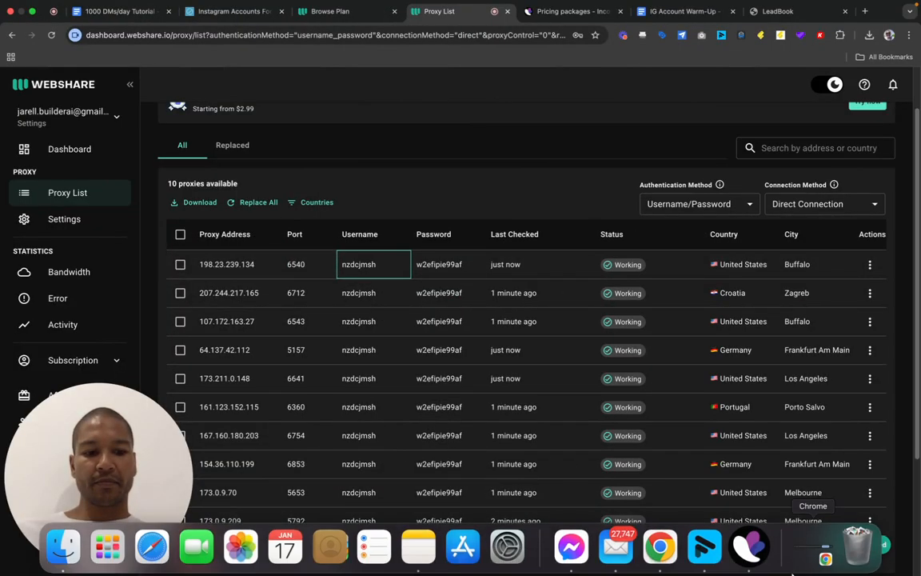
{"action": "left_click", "coordinate": [750, 546]}
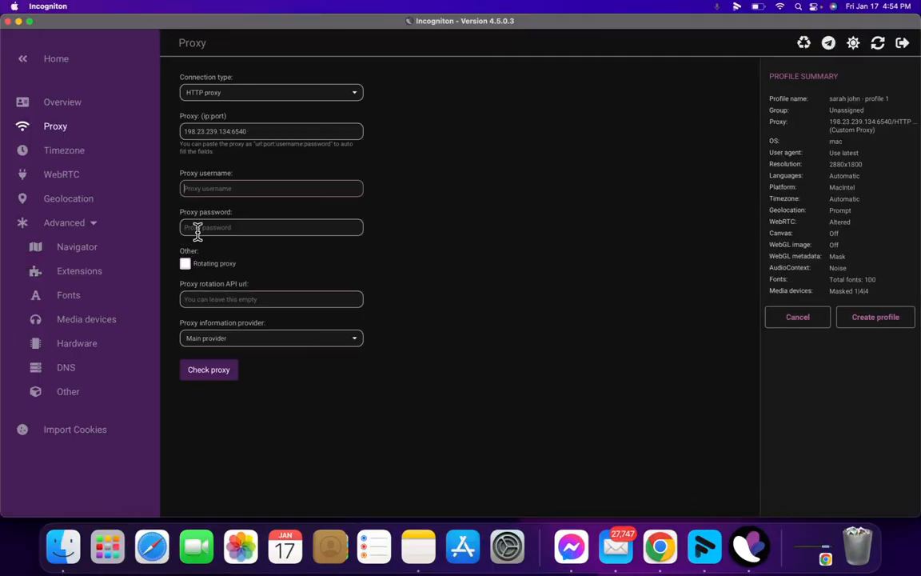
{"action": "key", "text": "super+v"}
{"action": "left_click", "coordinate": [661, 549]}
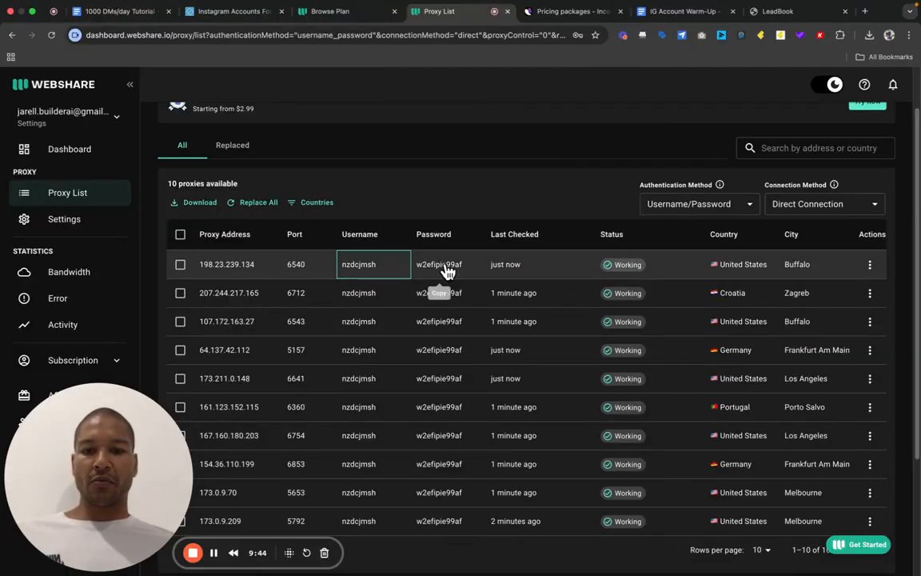
{"action": "left_click", "coordinate": [442, 265]}
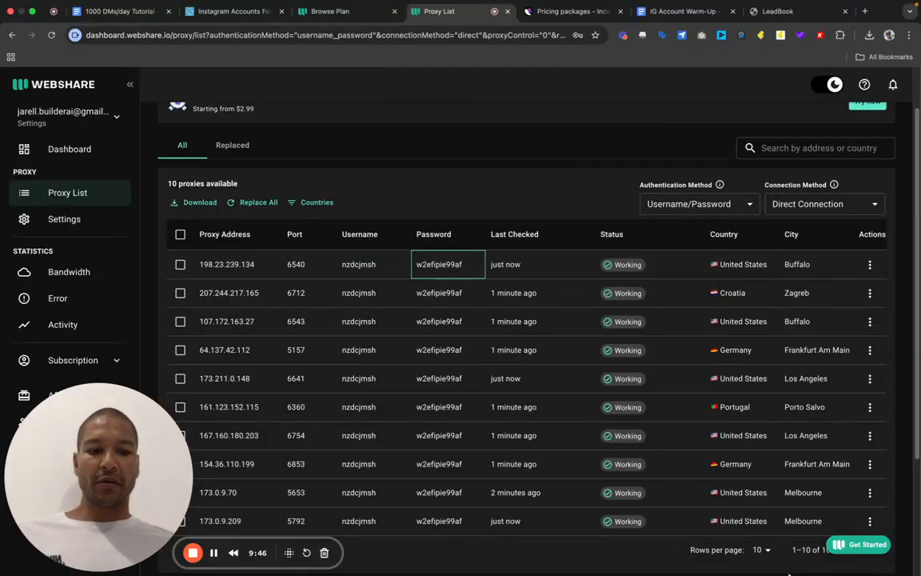
{"action": "left_click", "coordinate": [747, 549]}
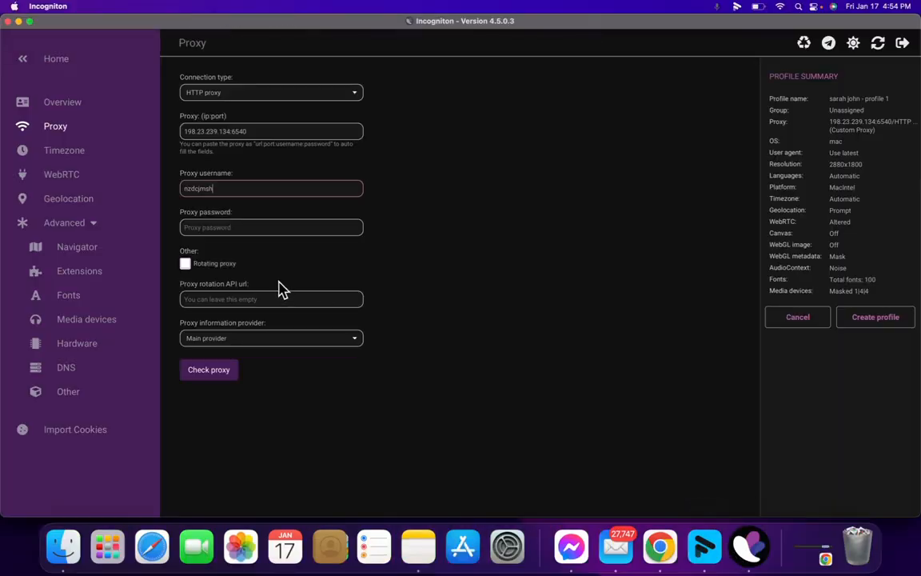
{"action": "left_click", "coordinate": [223, 226]}
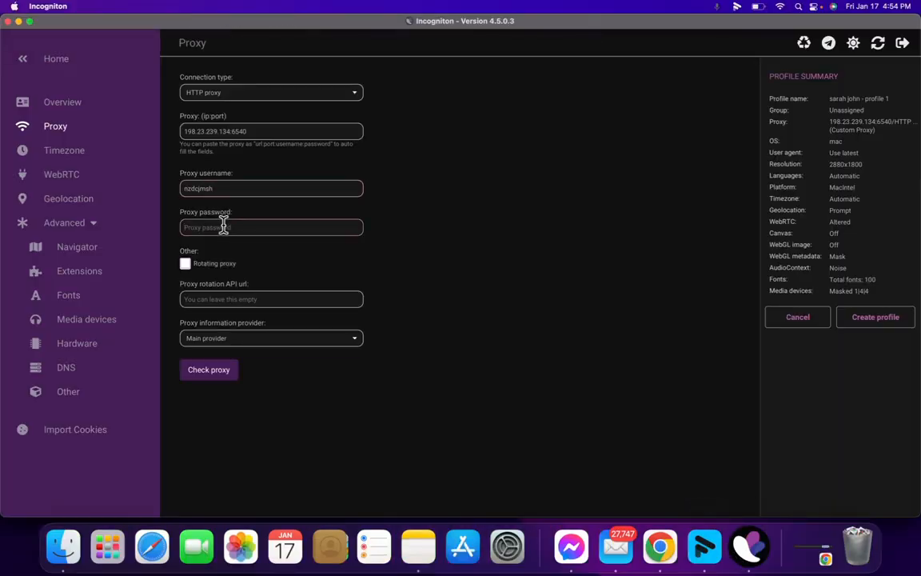
{"action": "key", "text": "super+v"}
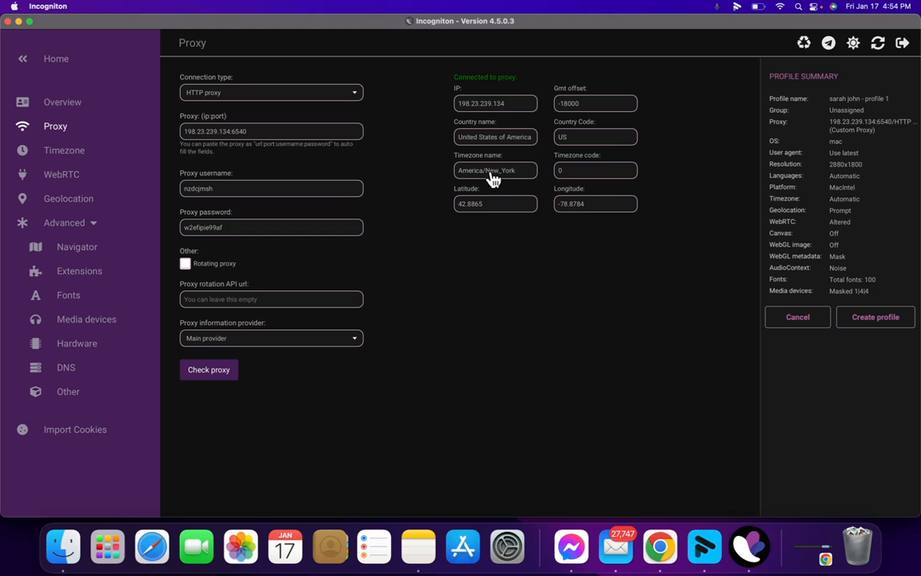
- Create the profile, saving it to the list with proxy 198.23.239.134:6540
{"action": "left_click", "coordinate": [876, 318]}
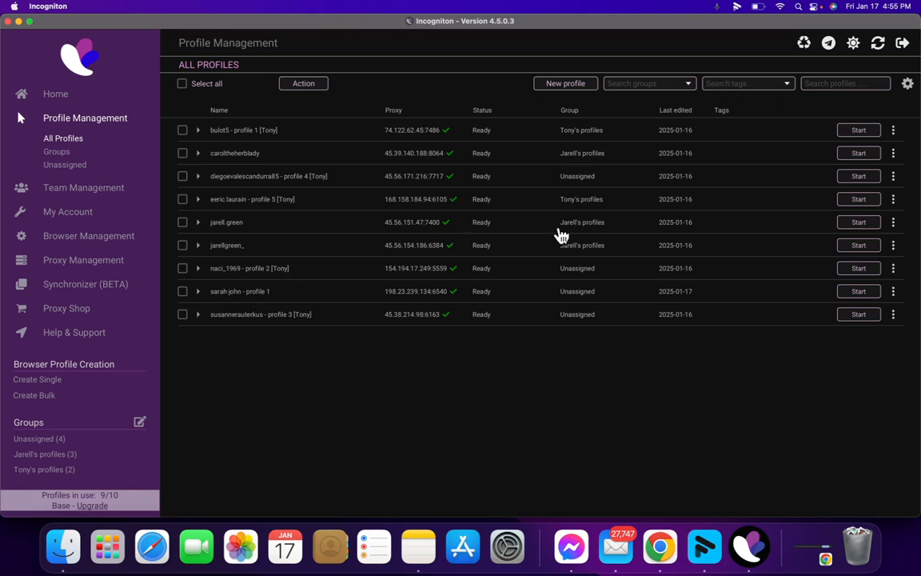
- Start the fifth saved profile so its browser opens on the signed-in Instagram feed
{"action": "left_click", "coordinate": [859, 223]}
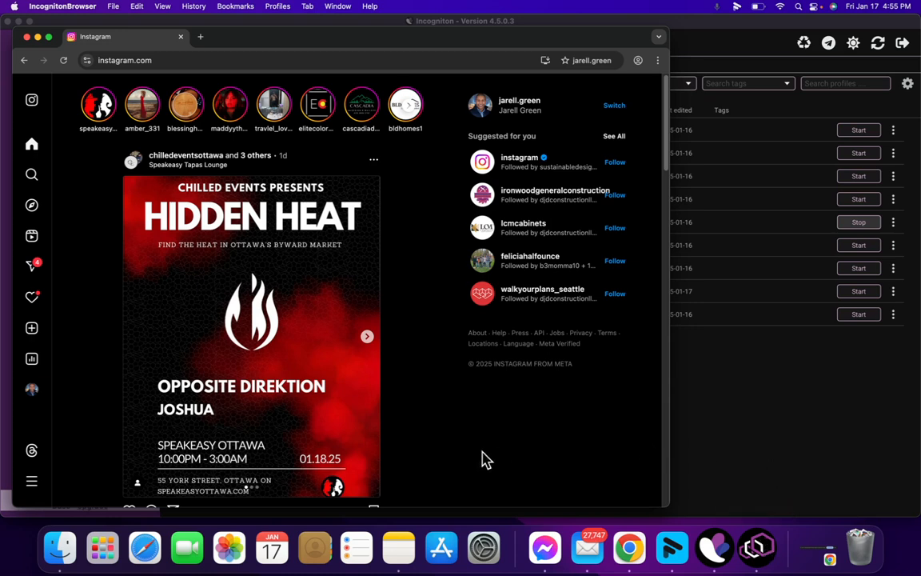
- Open the account's own Instagram profile page and expand its full bio
{"action": "left_click", "coordinate": [33, 395]}
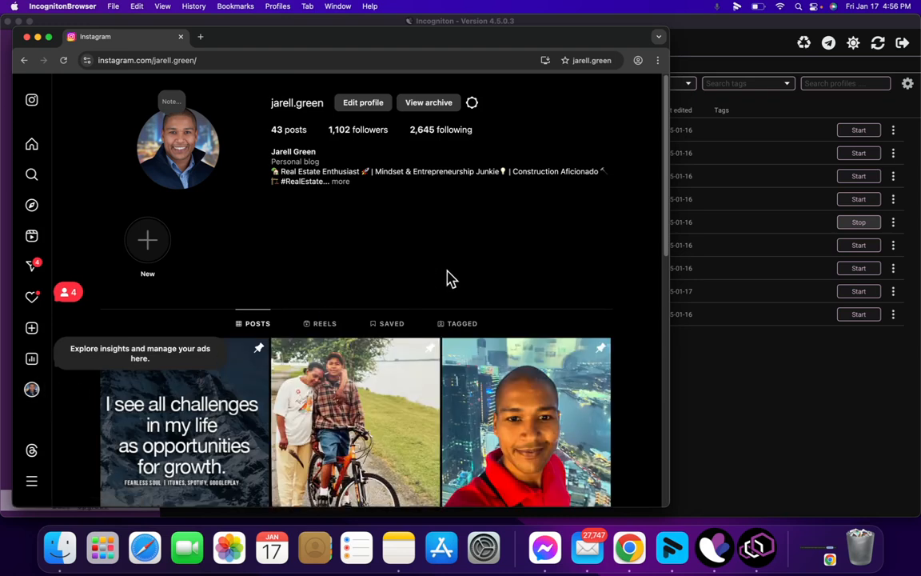
{"action": "scroll", "coordinate": [451, 279], "scroll_direction": "down", "scroll_amount": 1}
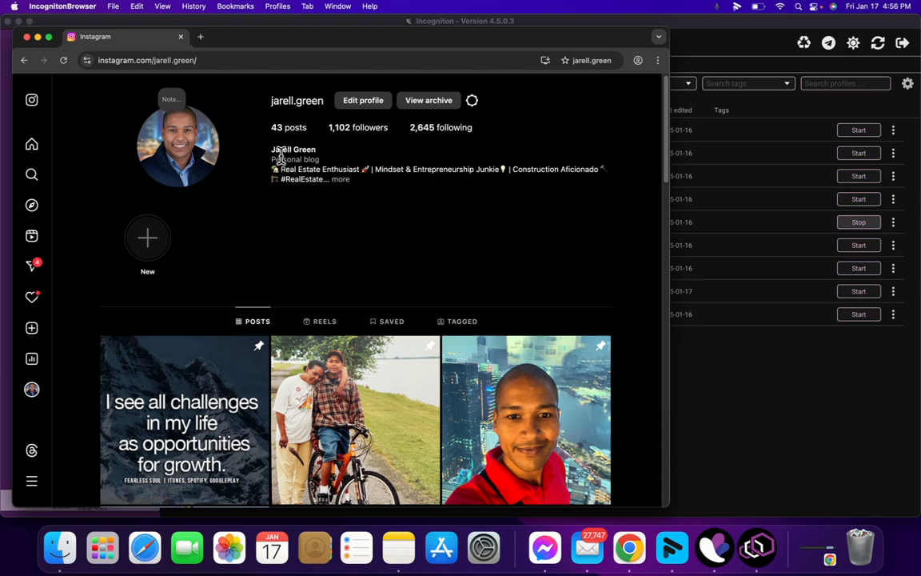
{"action": "left_click", "coordinate": [341, 181]}
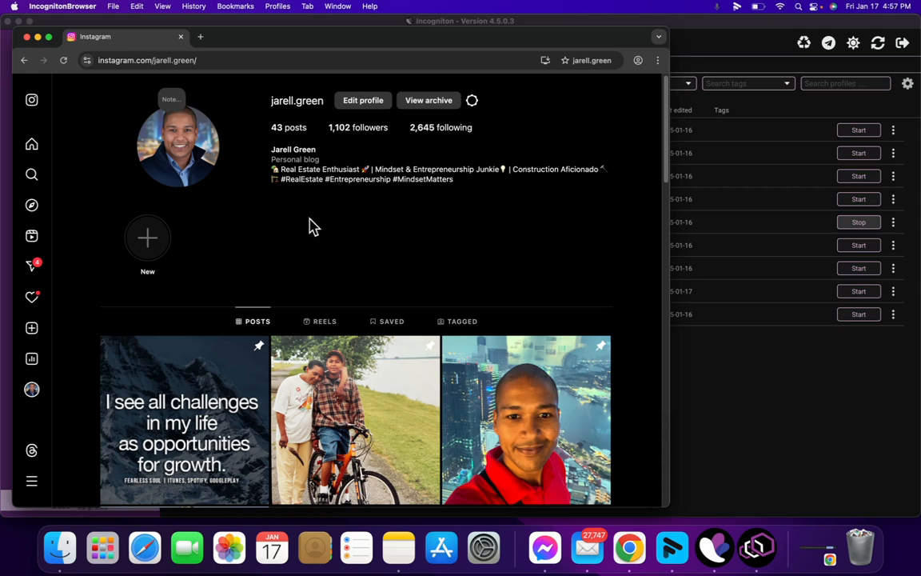
- Scroll down through the profile's grid of posts and back up
{"action": "scroll", "coordinate": [311, 226], "scroll_direction": "down", "scroll_amount": 2}
{"action": "scroll", "coordinate": [310, 226], "scroll_direction": "down", "scroll_amount": 3}
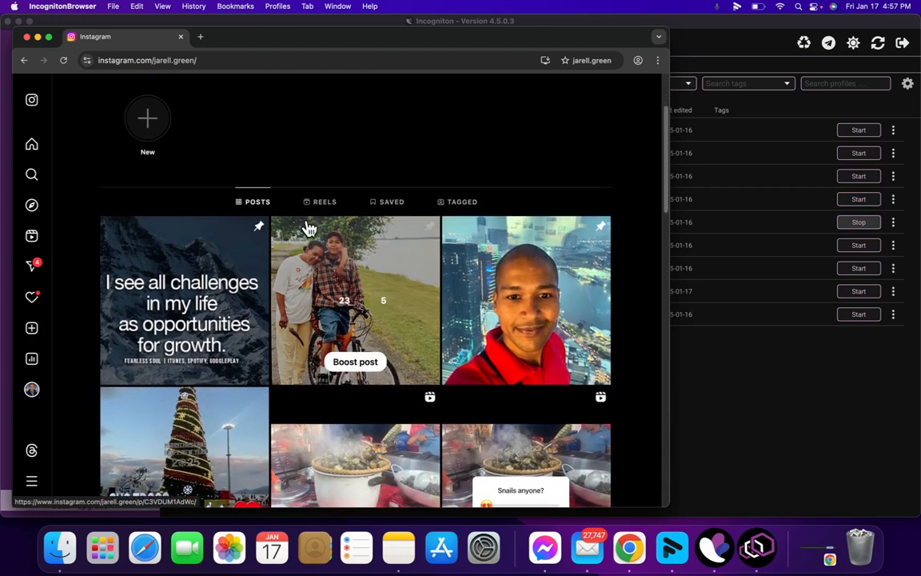
{"action": "scroll", "coordinate": [310, 226], "scroll_direction": "down", "scroll_amount": 2}
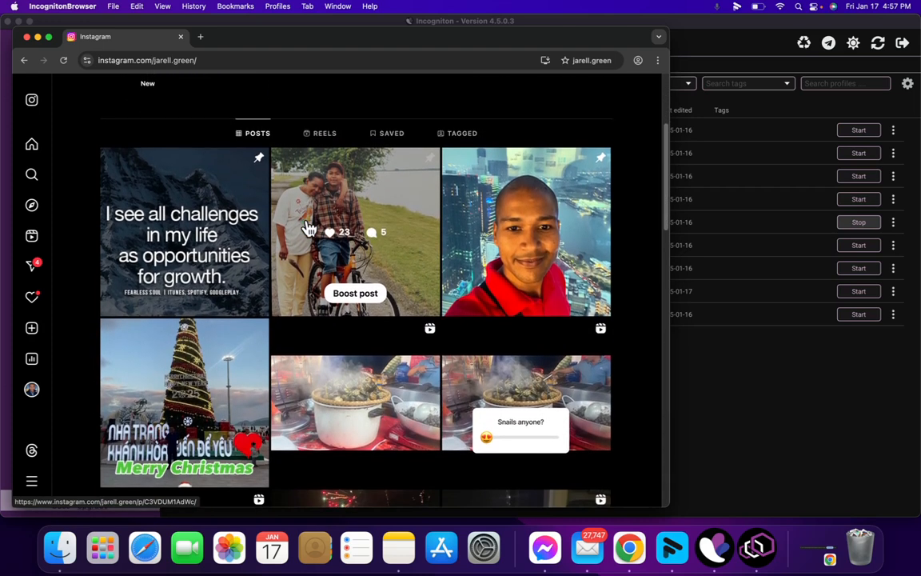
{"action": "scroll", "coordinate": [310, 229], "scroll_direction": "down", "scroll_amount": 3}
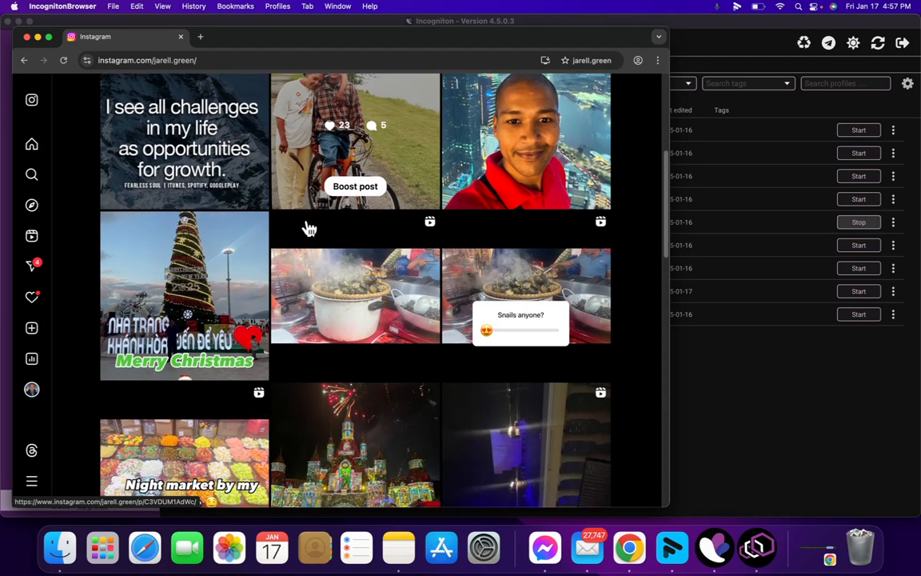
{"action": "scroll", "coordinate": [308, 229], "scroll_direction": "down", "scroll_amount": 2}
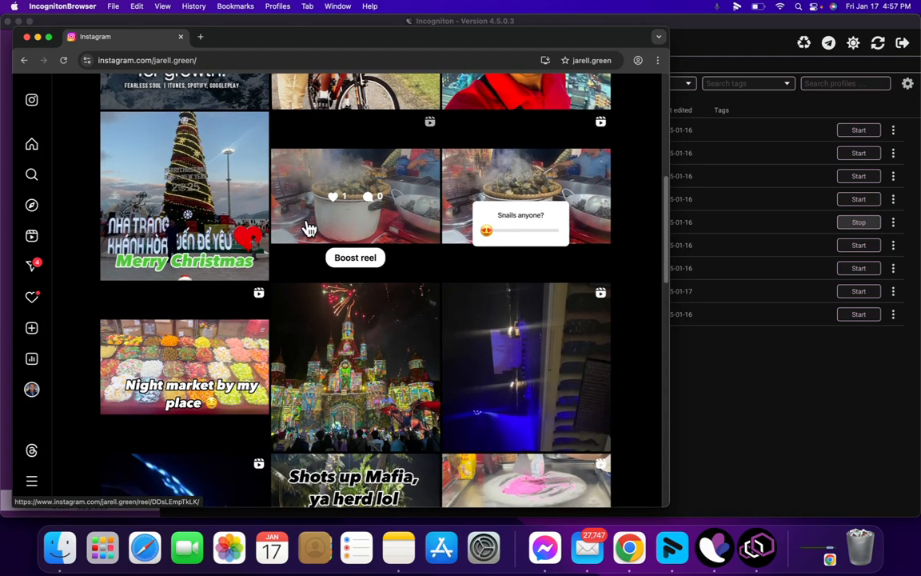
{"action": "scroll", "coordinate": [309, 229], "scroll_direction": "down", "scroll_amount": 4}
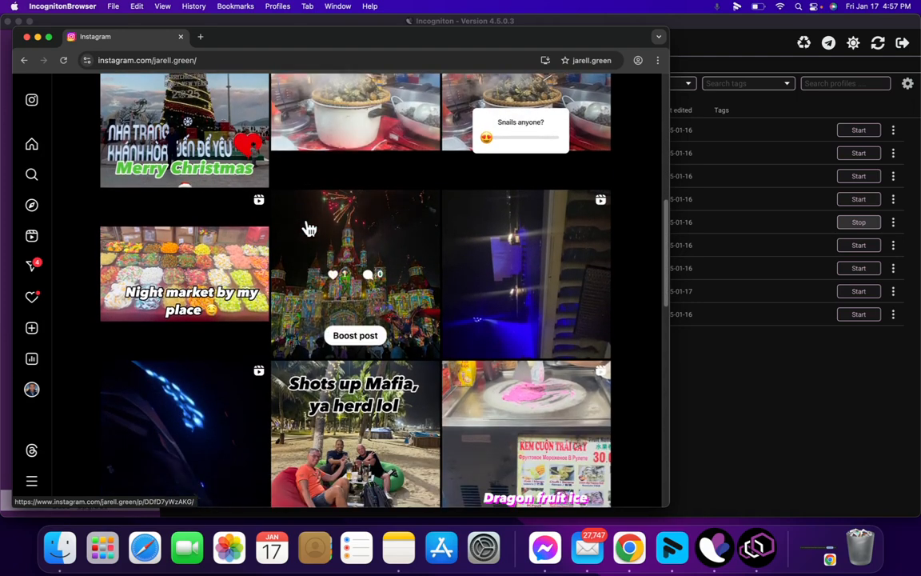
{"action": "scroll", "coordinate": [309, 229], "scroll_direction": "down", "scroll_amount": 3}
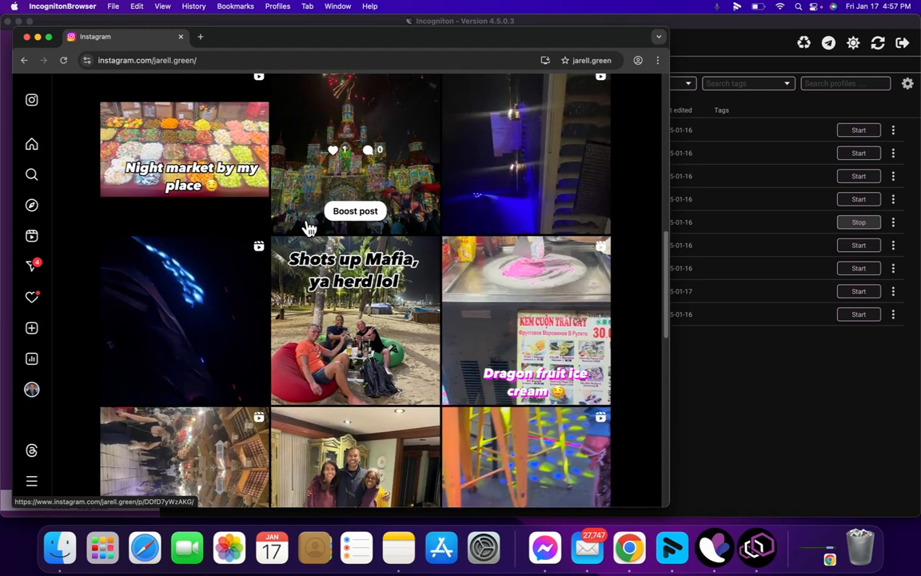
{"action": "scroll", "coordinate": [309, 228], "scroll_direction": "down", "scroll_amount": 5}
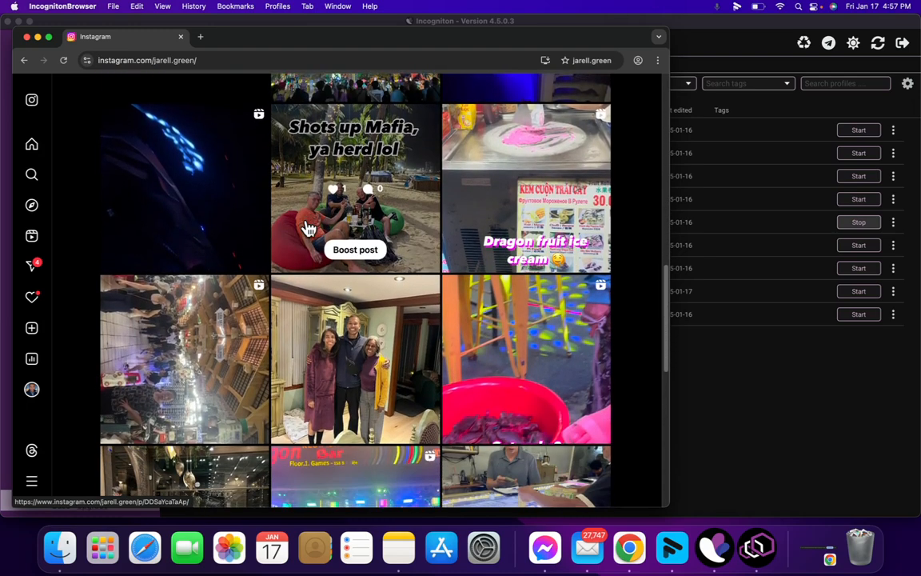
{"action": "scroll", "coordinate": [309, 228], "scroll_direction": "down", "scroll_amount": 7}
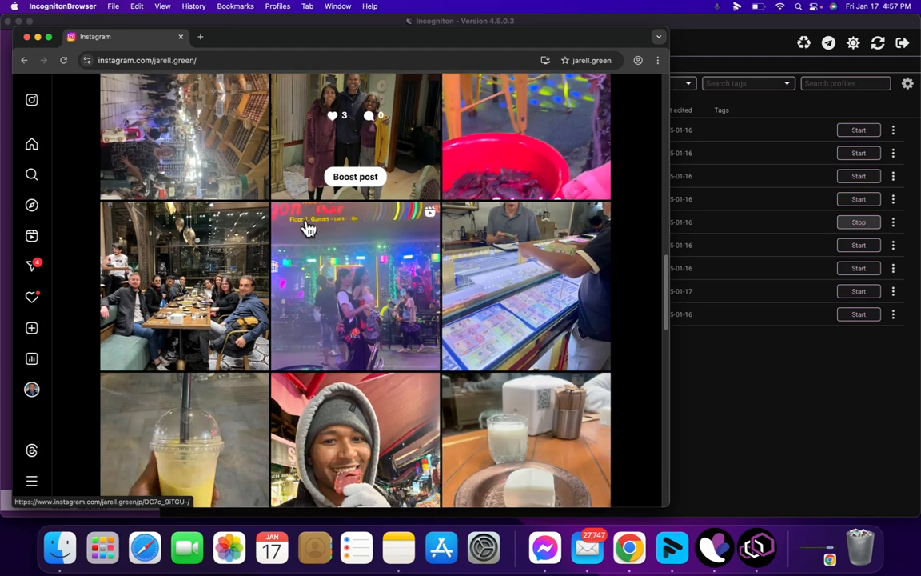
{"action": "scroll", "coordinate": [309, 229], "scroll_direction": "down", "scroll_amount": 2}
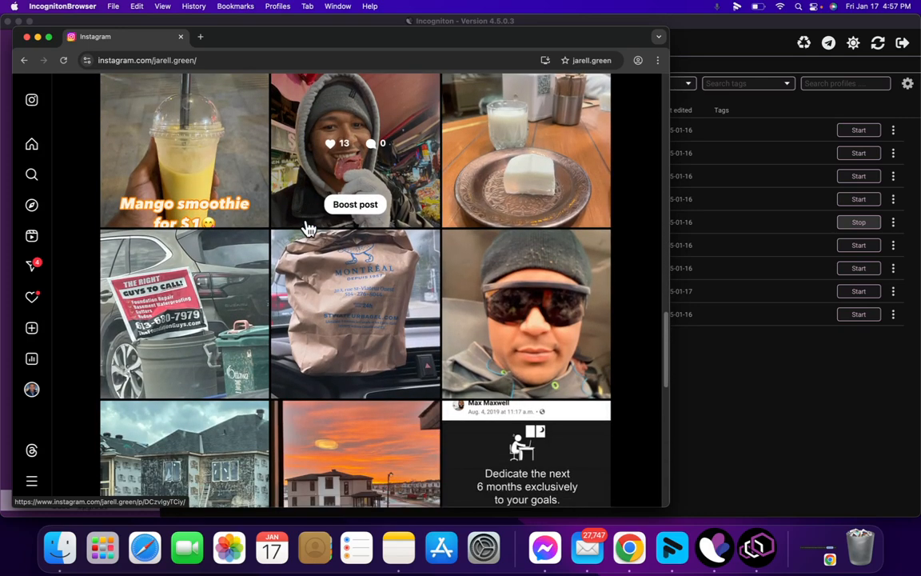
{"action": "scroll", "coordinate": [309, 229], "scroll_direction": "down", "scroll_amount": 2}
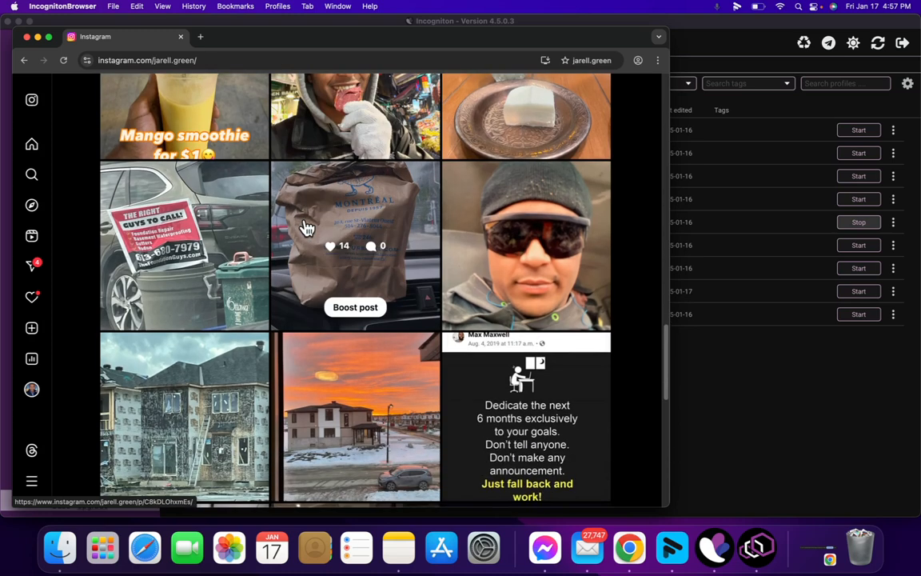
{"action": "scroll", "coordinate": [307, 228], "scroll_direction": "down", "scroll_amount": 2}
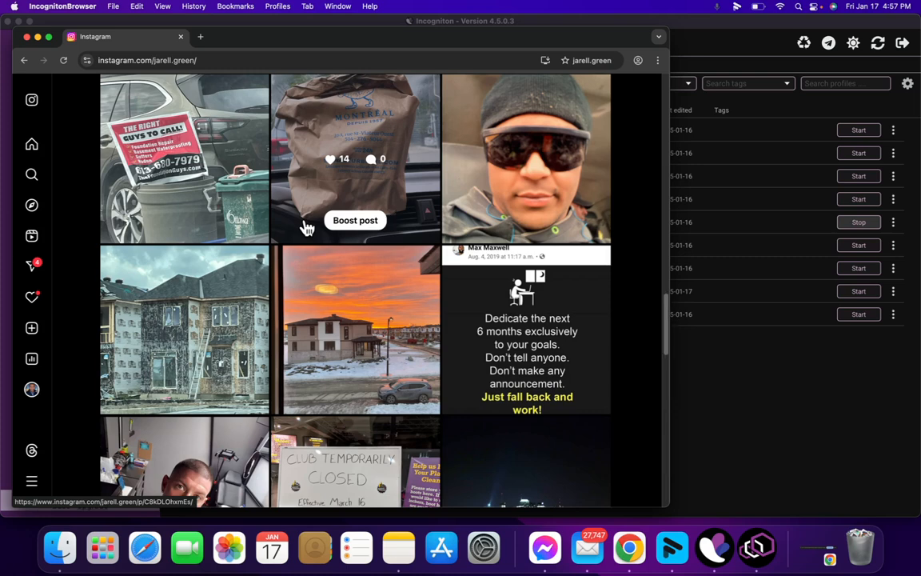
{"action": "scroll", "coordinate": [306, 228], "scroll_direction": "down", "scroll_amount": 3}
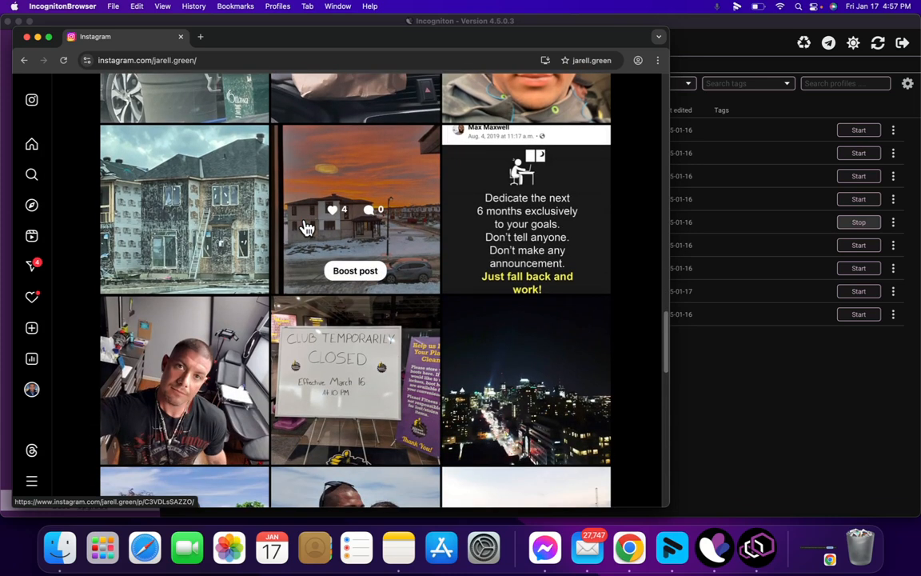
{"action": "scroll", "coordinate": [307, 229], "scroll_direction": "down", "scroll_amount": 2}
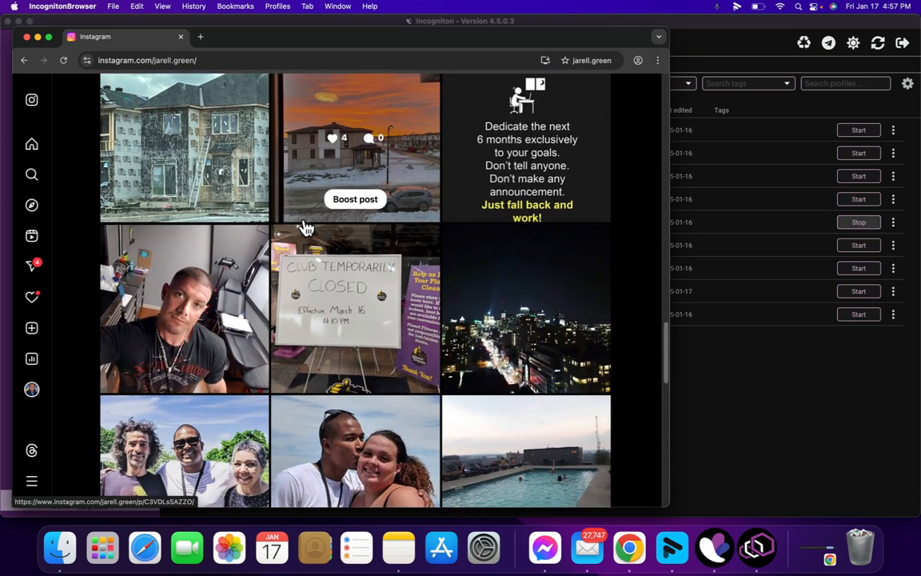
{"action": "scroll", "coordinate": [306, 229], "scroll_direction": "down", "scroll_amount": 8}
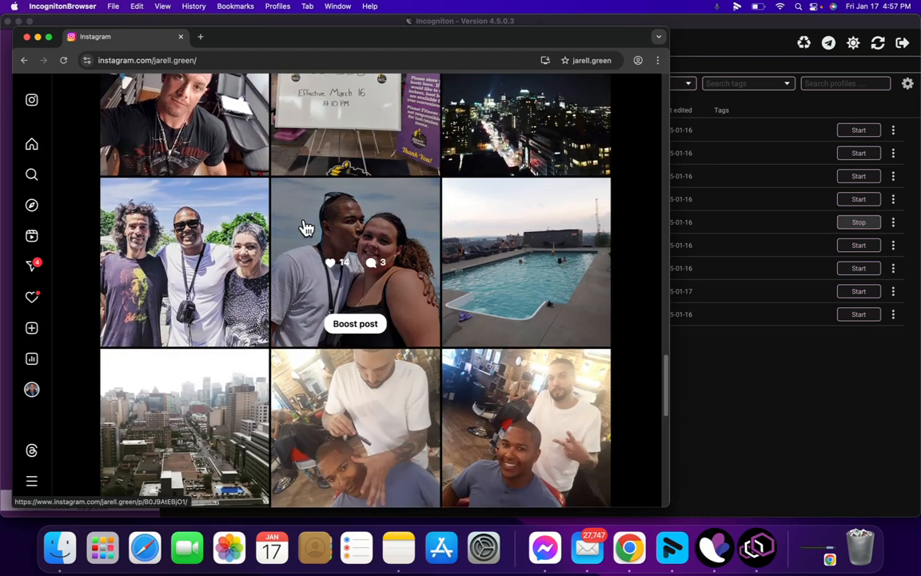
{"action": "scroll", "coordinate": [306, 229], "scroll_direction": "down", "scroll_amount": 4}
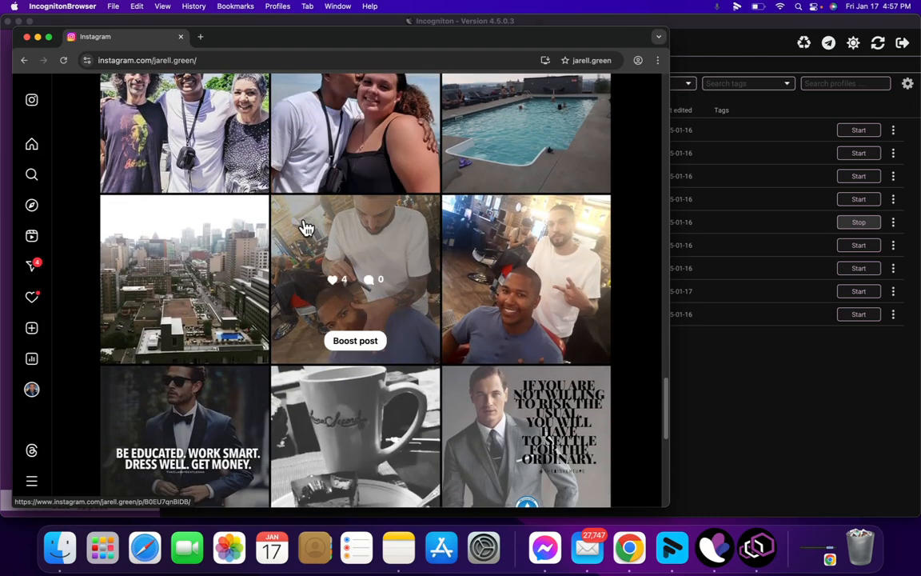
{"action": "scroll", "coordinate": [306, 228], "scroll_direction": "down", "scroll_amount": 3}
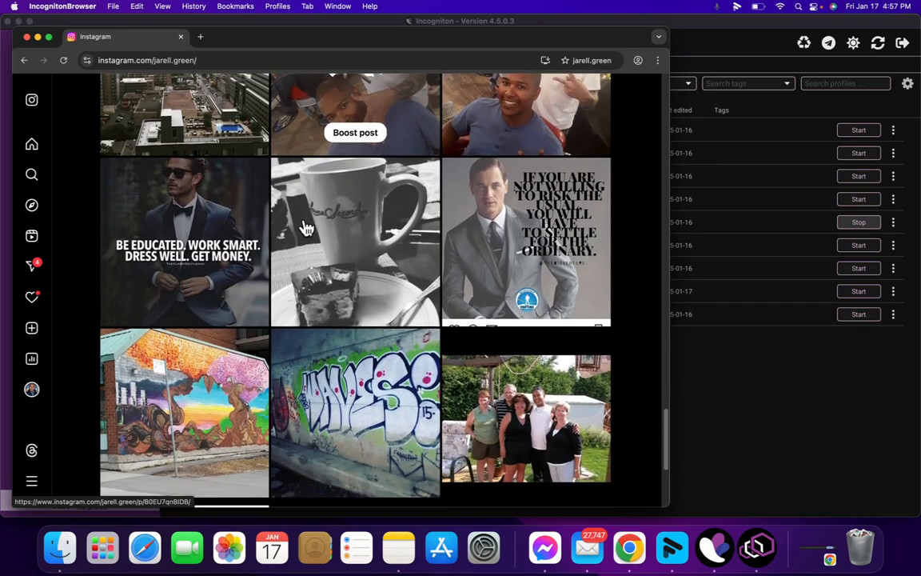
{"action": "scroll", "coordinate": [306, 228], "scroll_direction": "down", "scroll_amount": 2}
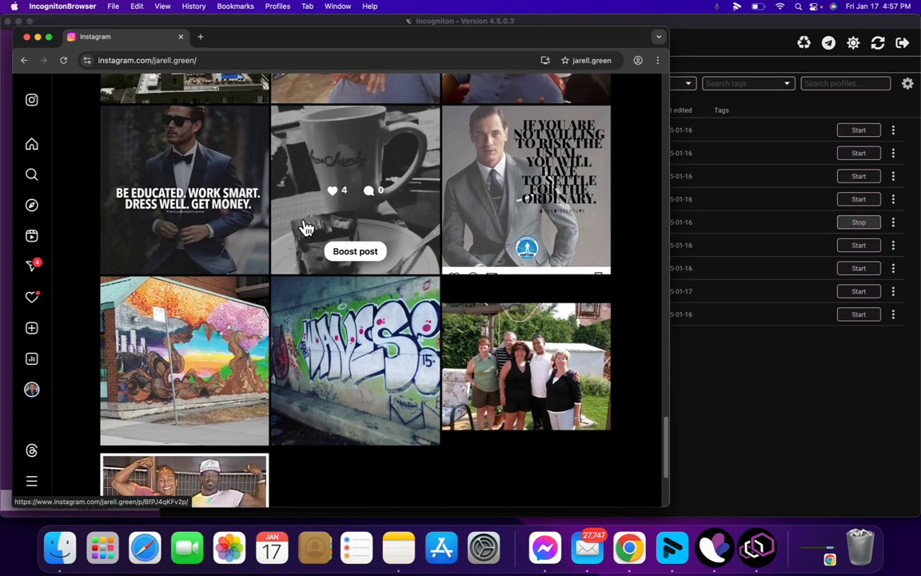
{"action": "scroll", "coordinate": [306, 229], "scroll_direction": "down", "scroll_amount": 2}
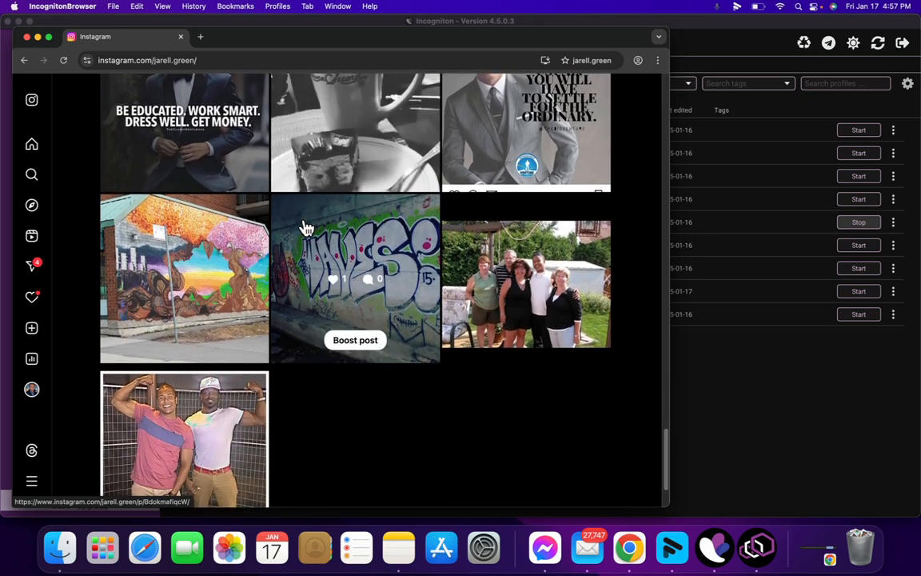
{"action": "scroll", "coordinate": [306, 229], "scroll_direction": "up", "scroll_amount": 10}
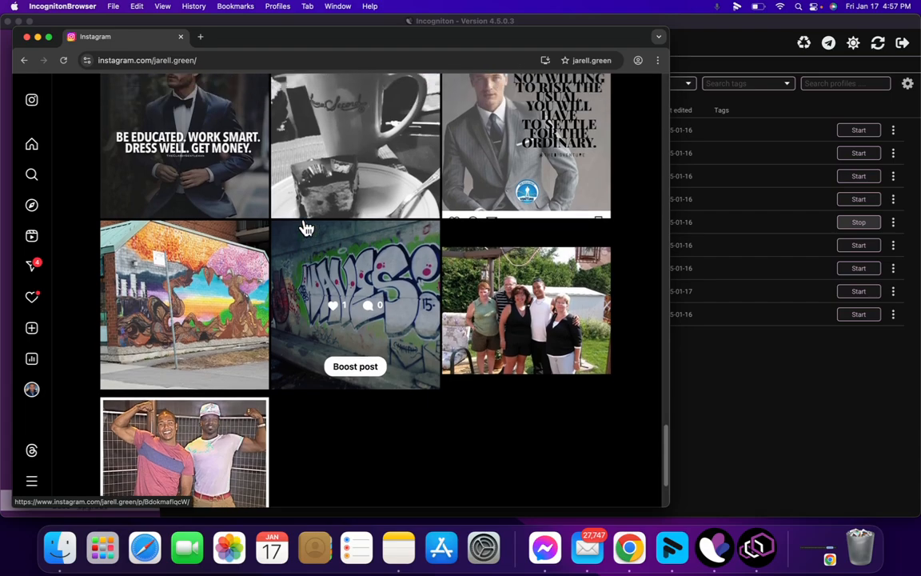
{"action": "scroll", "coordinate": [307, 229], "scroll_direction": "up", "scroll_amount": 18}
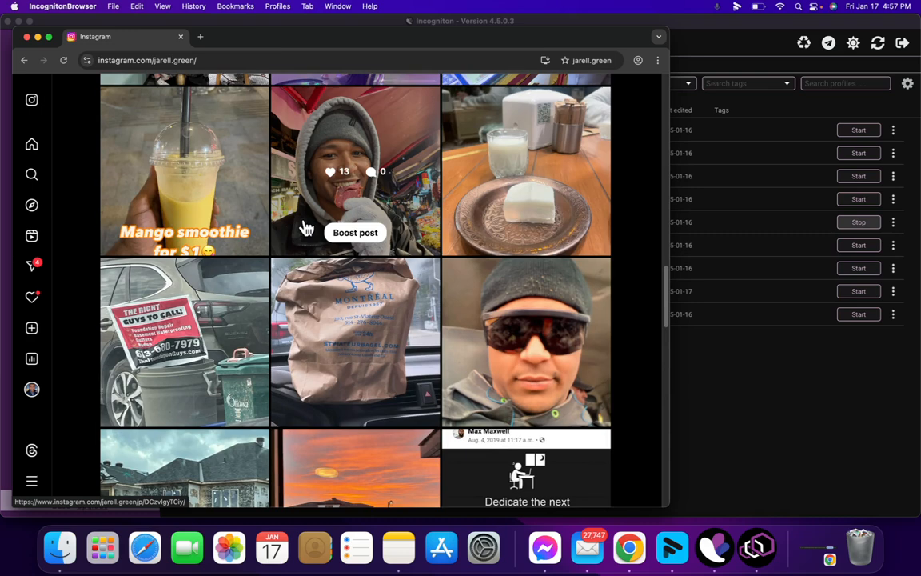
{"action": "scroll", "coordinate": [306, 229], "scroll_direction": "up", "scroll_amount": 12}
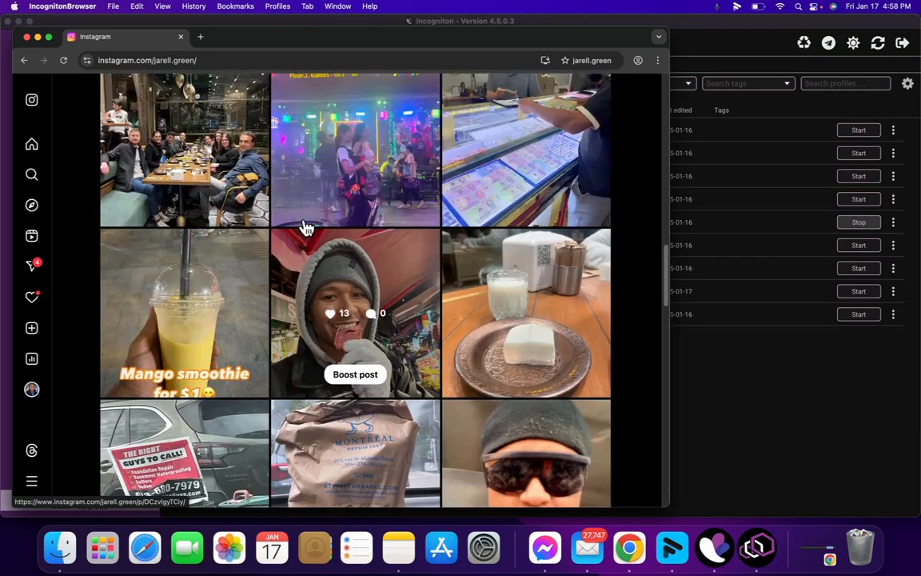
{"action": "scroll", "coordinate": [304, 228], "scroll_direction": "up", "scroll_amount": 3}
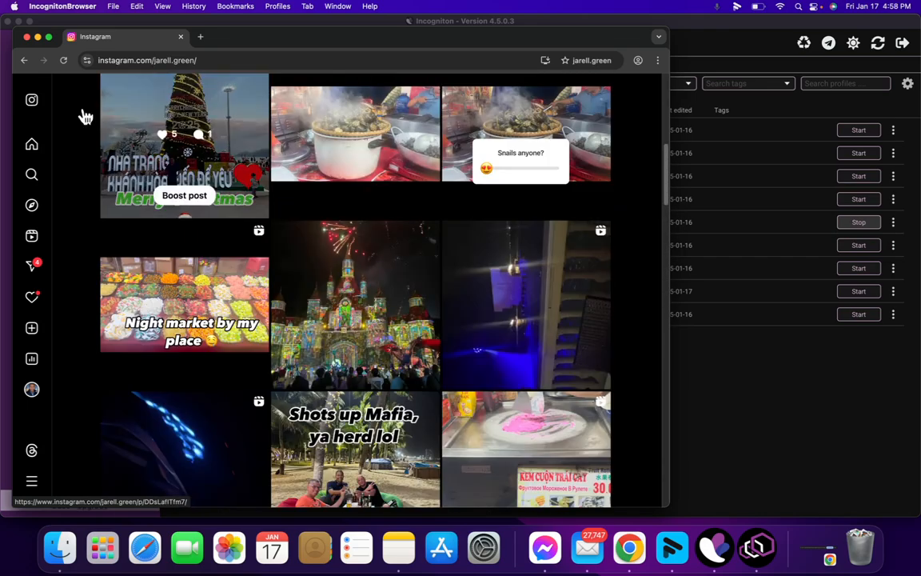
- Close the Instagram profile browser and return to the 1000 DMs/day Tutorial document in Chrome
{"action": "left_click", "coordinate": [26, 38]}
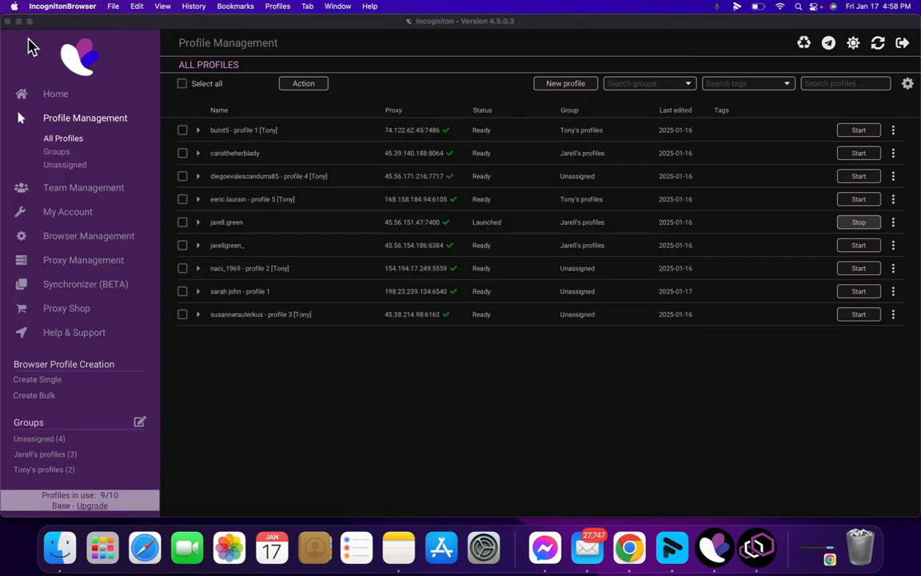
{"action": "left_click", "coordinate": [660, 560]}
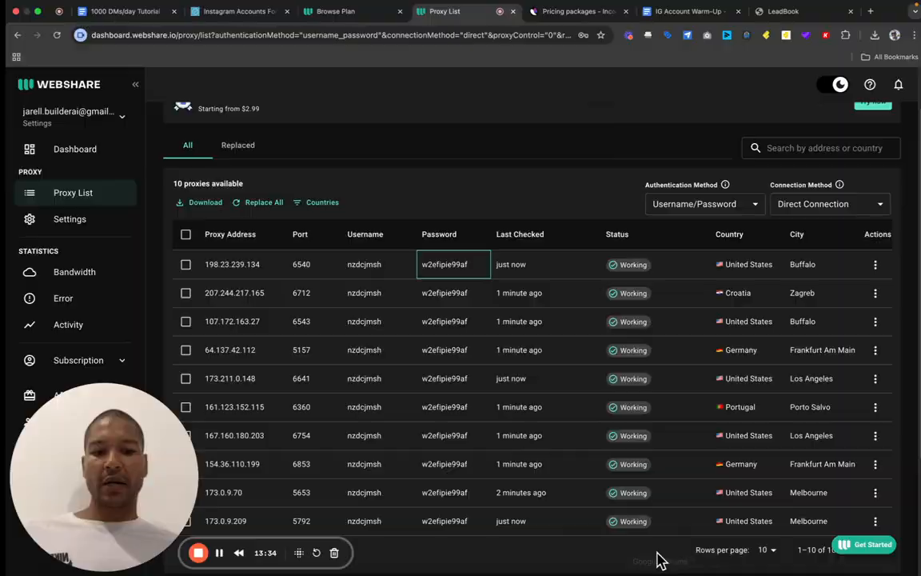
{"action": "left_click", "coordinate": [124, 30]}
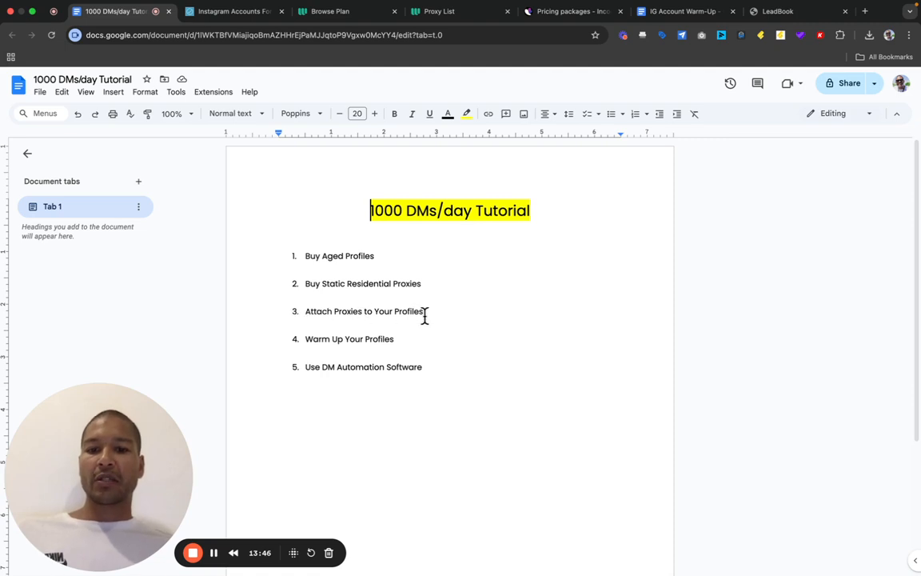
{"action": "left_click", "coordinate": [674, 19]}
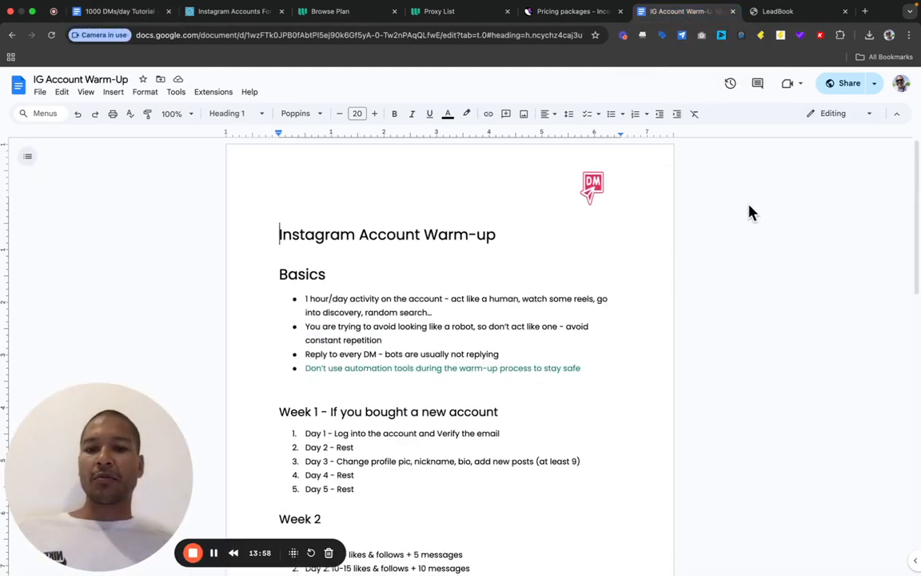
{"action": "scroll", "coordinate": [750, 212], "scroll_direction": "down", "scroll_amount": 2}
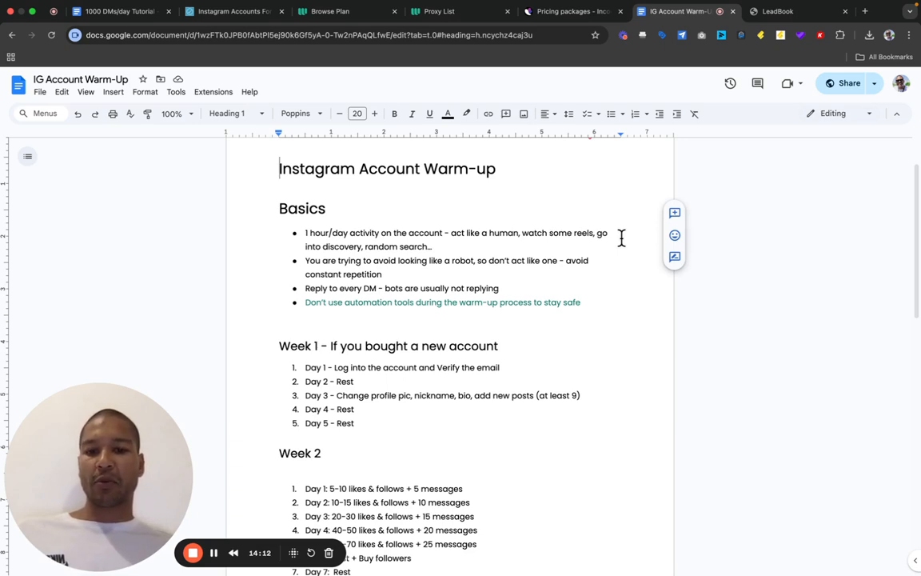
{"action": "scroll", "coordinate": [566, 266], "scroll_direction": "down", "scroll_amount": 1}
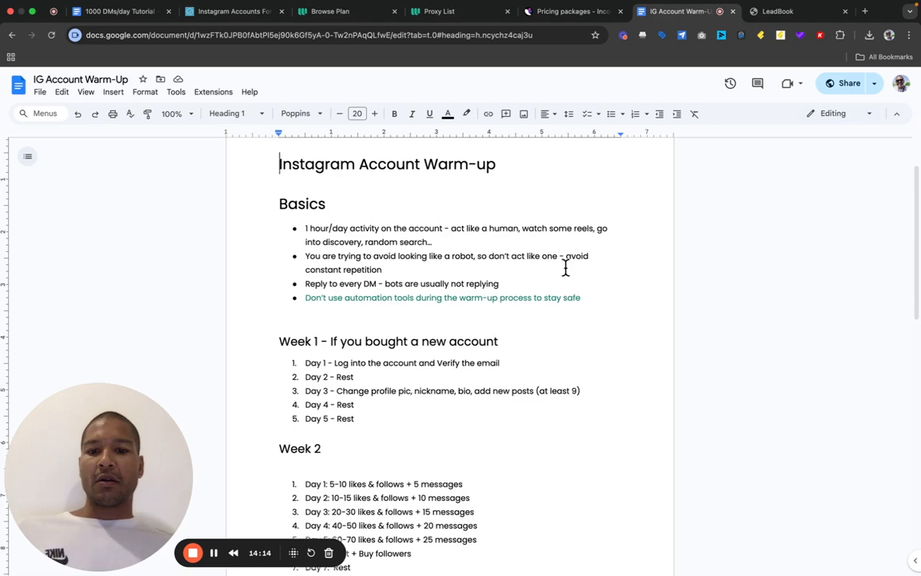
{"action": "scroll", "coordinate": [566, 268], "scroll_direction": "down", "scroll_amount": 3}
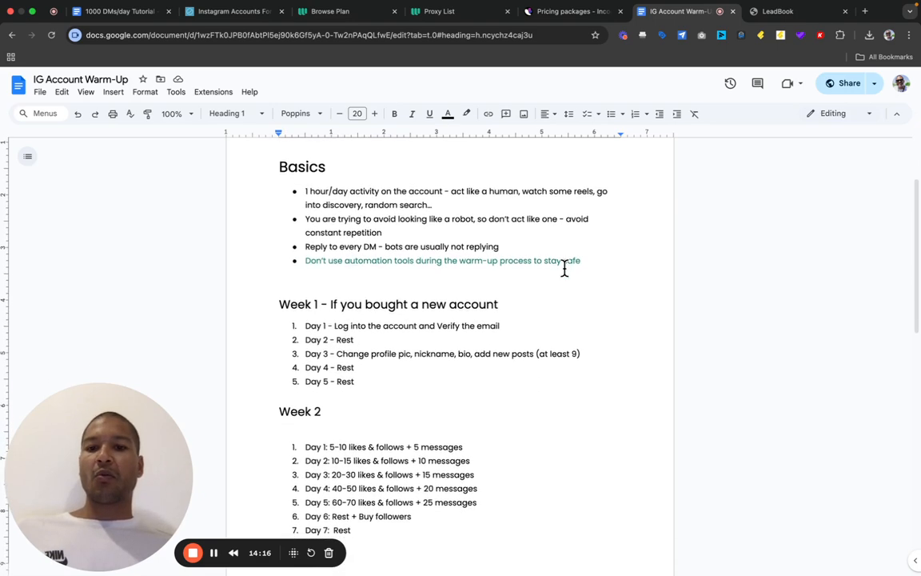
{"action": "scroll", "coordinate": [565, 268], "scroll_direction": "down", "scroll_amount": 1}
{"action": "scroll", "coordinate": [564, 267], "scroll_direction": "down", "scroll_amount": 1}
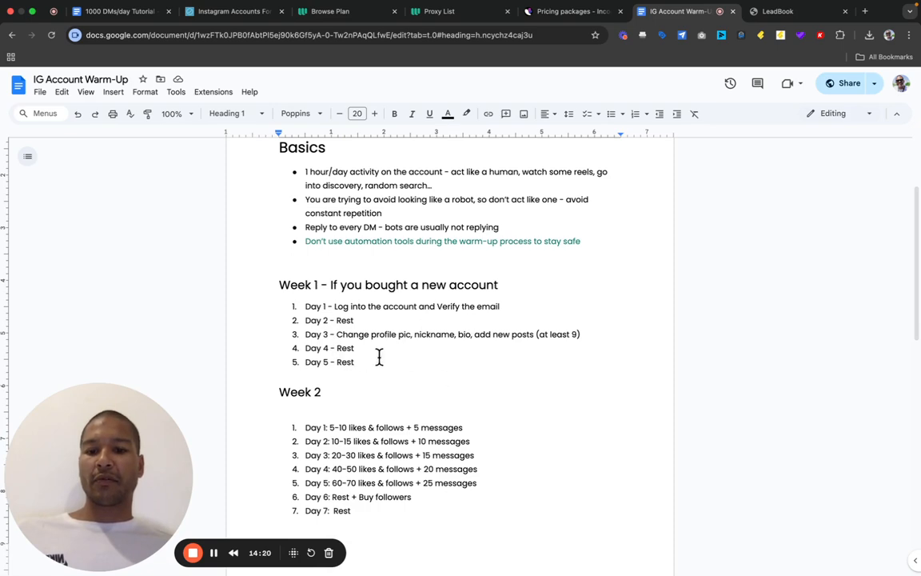
{"action": "scroll", "coordinate": [364, 336], "scroll_direction": "down", "scroll_amount": 8}
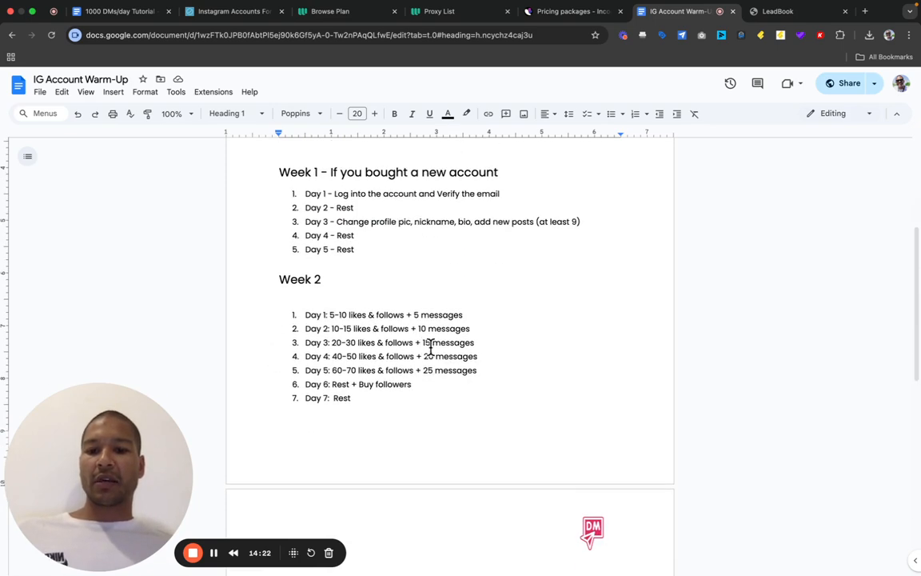
{"action": "scroll", "coordinate": [443, 349], "scroll_direction": "down", "scroll_amount": 10}
{"action": "scroll", "coordinate": [446, 347], "scroll_direction": "down", "scroll_amount": 4}
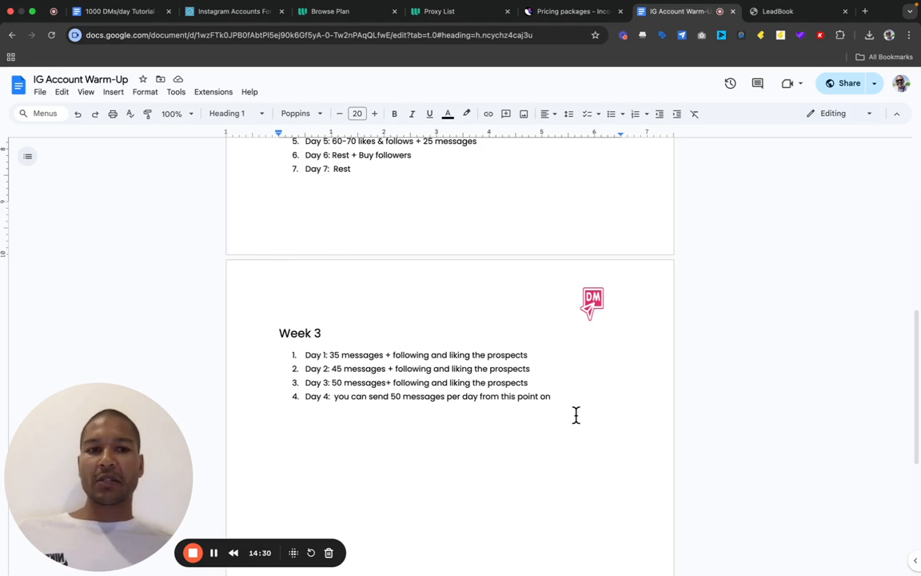
{"action": "left_click", "coordinate": [117, 13]}
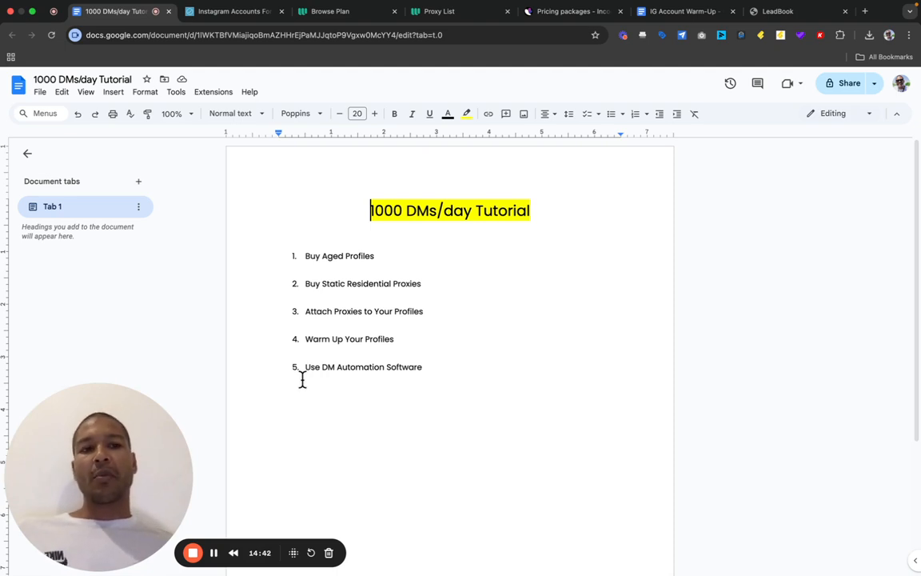
- Switch to the LeadBook tab showing the automated Instagram DMs landing page
{"action": "left_click", "coordinate": [778, 24]}
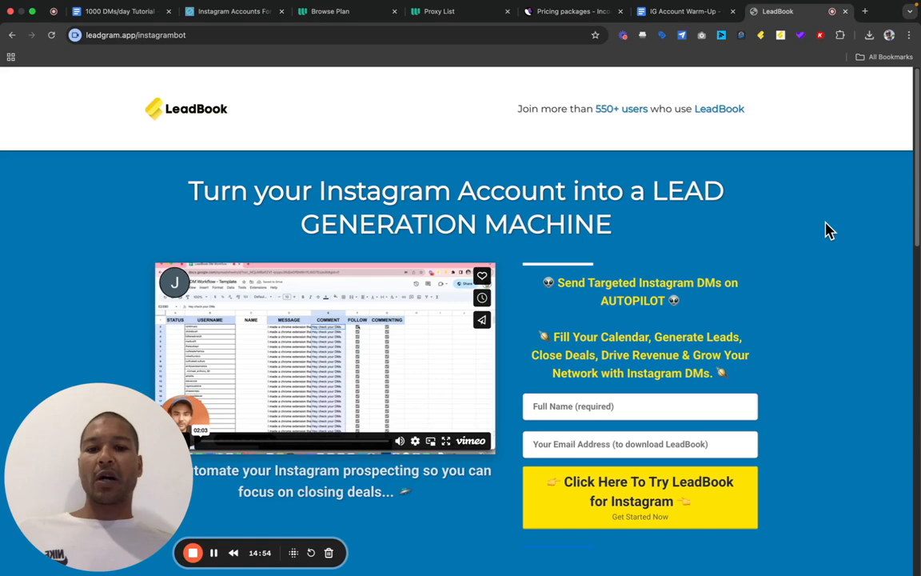
{"action": "scroll", "coordinate": [828, 230], "scroll_direction": "down", "scroll_amount": 1}
{"action": "scroll", "coordinate": [828, 230], "scroll_direction": "down", "scroll_amount": 2}
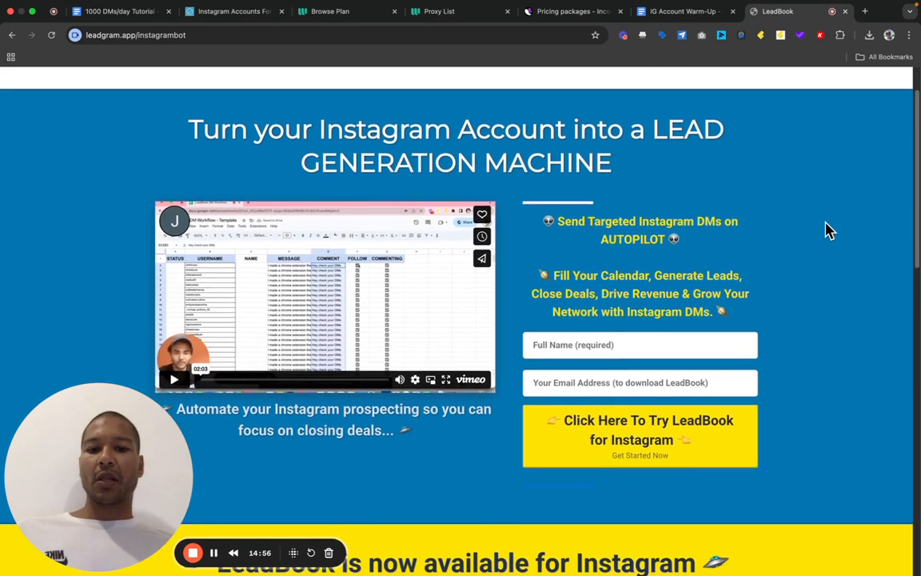
{"action": "scroll", "coordinate": [827, 230], "scroll_direction": "down", "scroll_amount": 1}
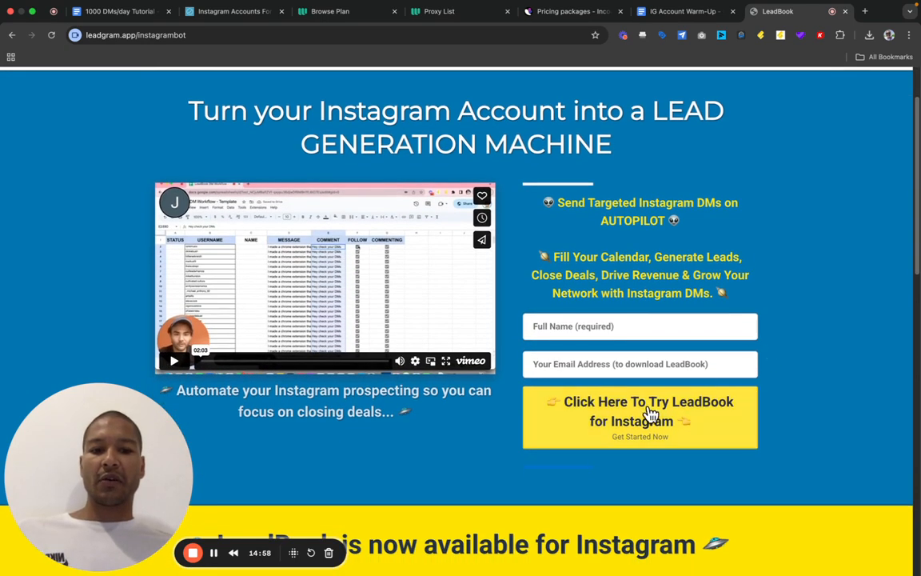
{"action": "scroll", "coordinate": [817, 353], "scroll_direction": "down", "scroll_amount": 4}
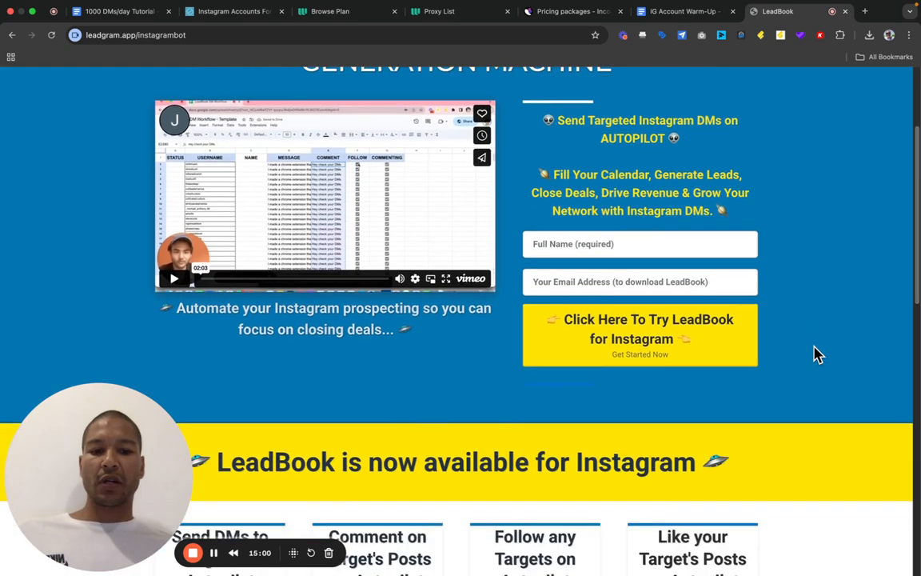
{"action": "scroll", "coordinate": [816, 354], "scroll_direction": "down", "scroll_amount": 3}
{"action": "scroll", "coordinate": [817, 354], "scroll_direction": "down", "scroll_amount": 2}
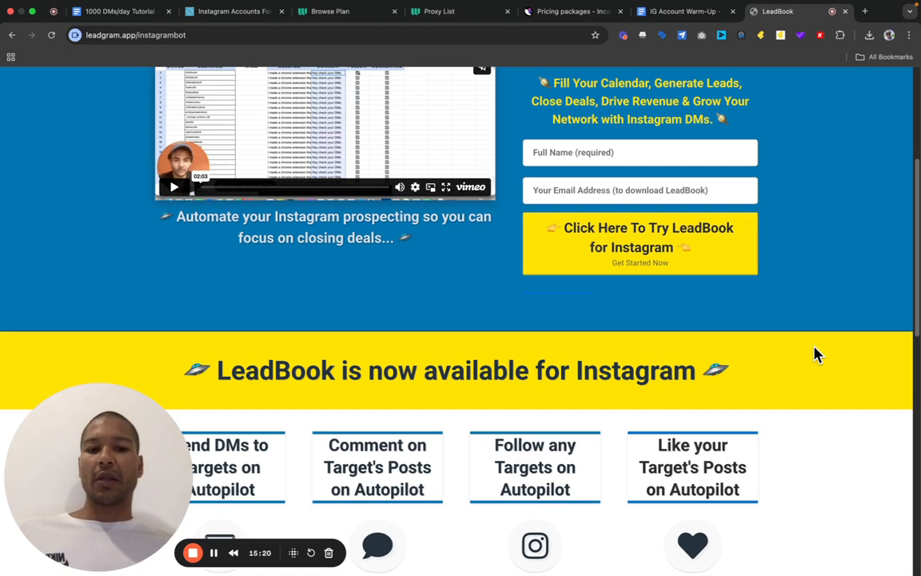
{"action": "scroll", "coordinate": [774, 336], "scroll_direction": "down", "scroll_amount": 2}
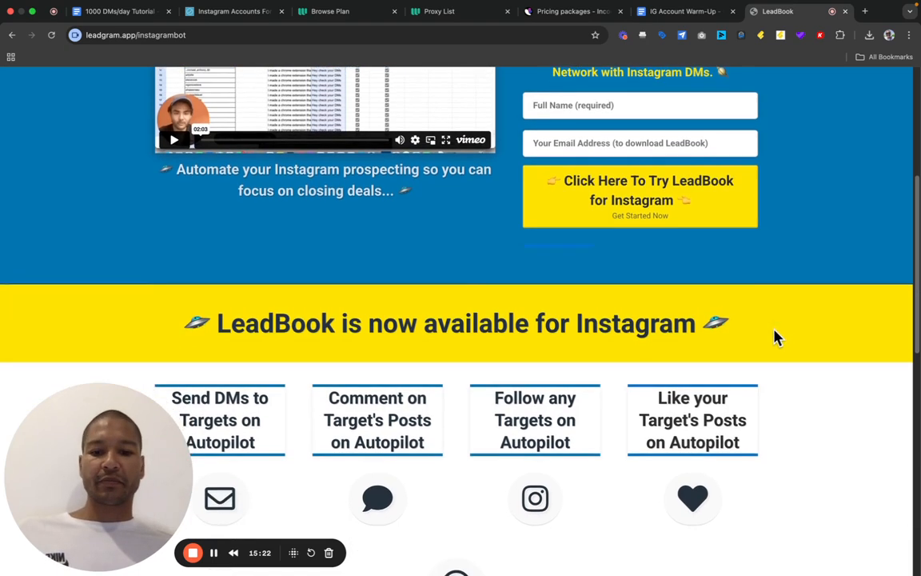
{"action": "scroll", "coordinate": [774, 336], "scroll_direction": "down", "scroll_amount": 10}
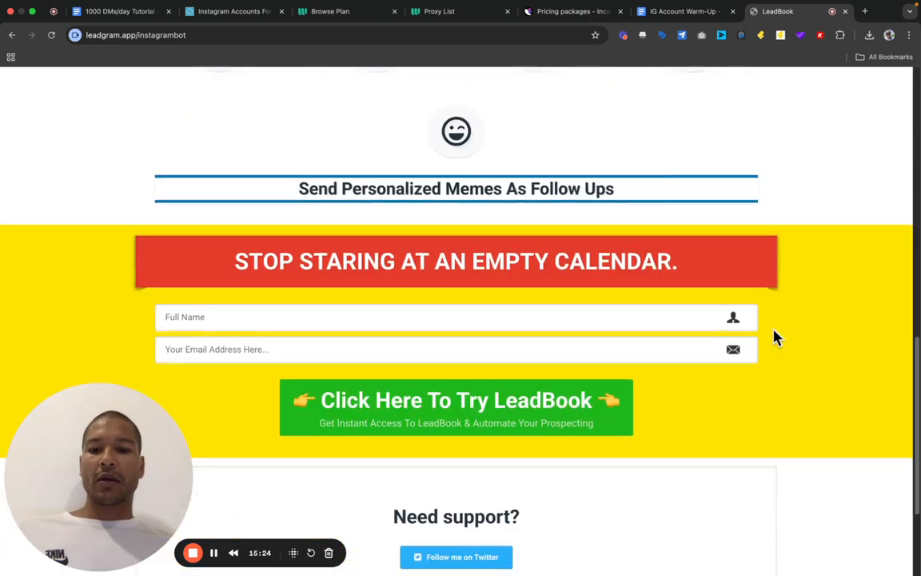
{"action": "scroll", "coordinate": [774, 336], "scroll_direction": "down", "scroll_amount": 4}
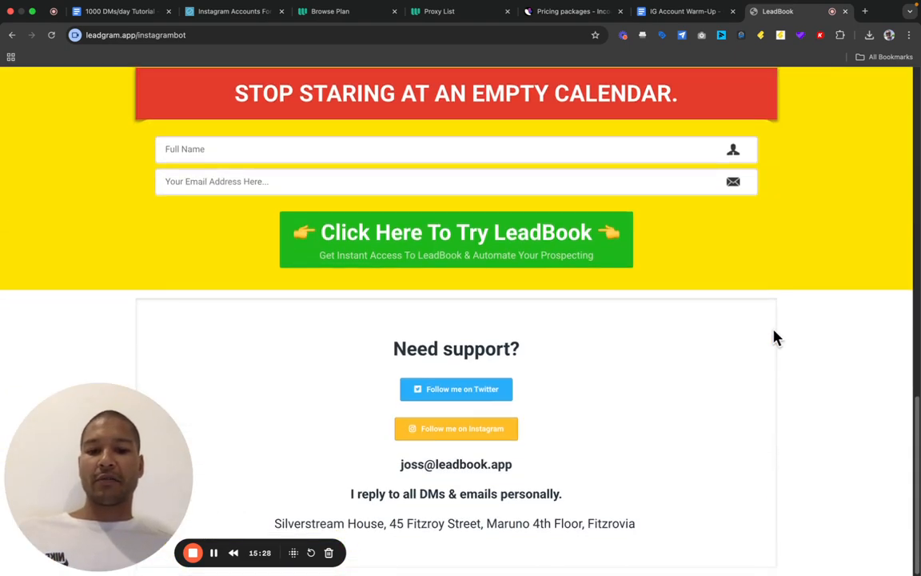
{"action": "scroll", "coordinate": [774, 336], "scroll_direction": "up", "scroll_amount": 20}
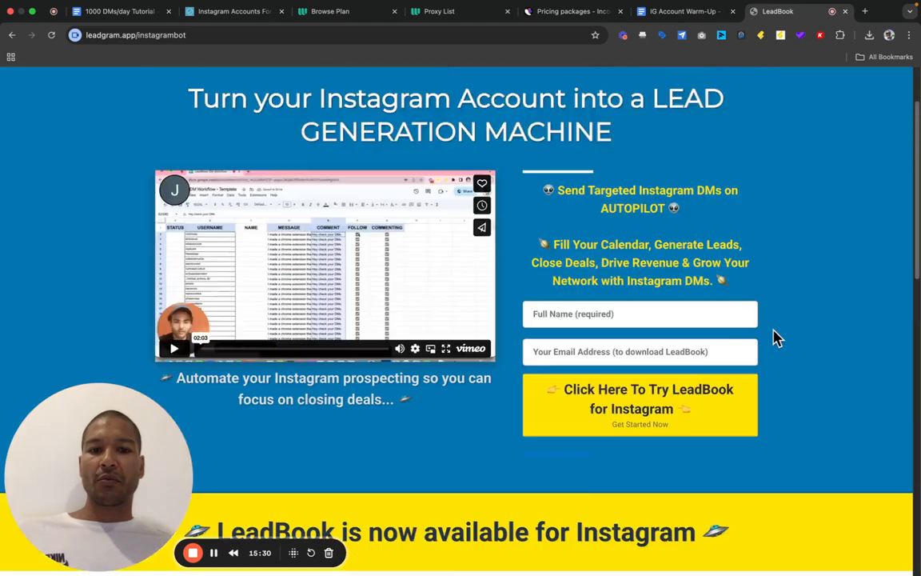
{"action": "scroll", "coordinate": [774, 336], "scroll_direction": "up", "scroll_amount": 2}
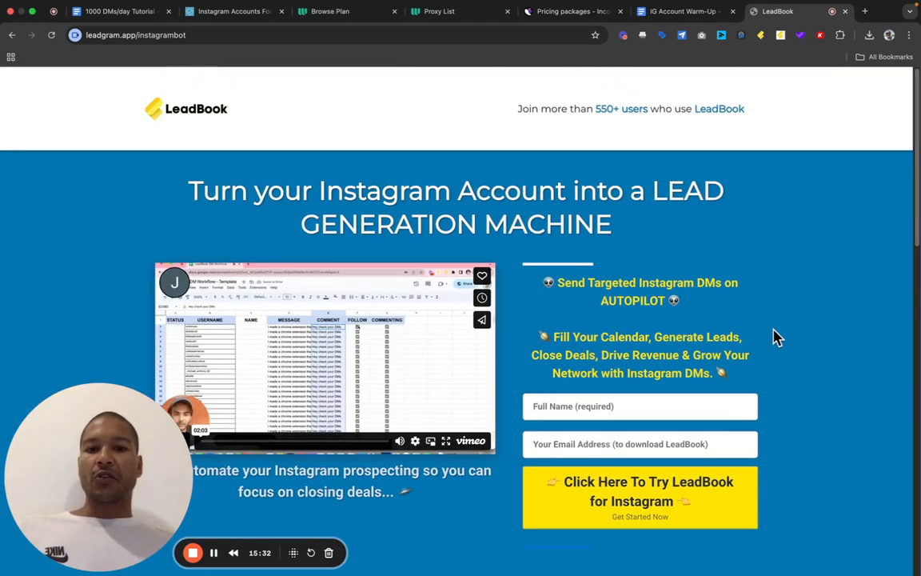